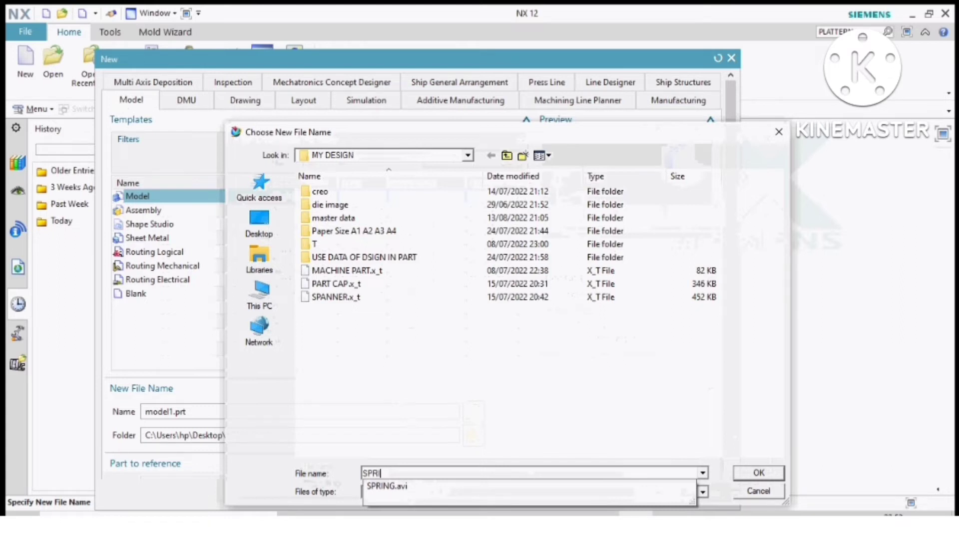
Name the new millimetre model file SPRING in the MY DESIGN folder and create it
{"action": "type", "text": "G"}
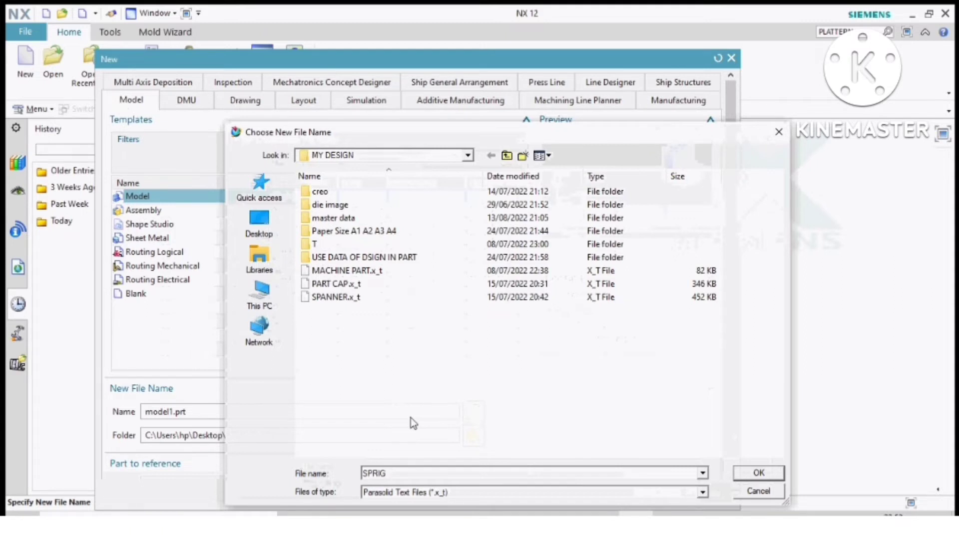
{"action": "key", "text": "BackSpace"}
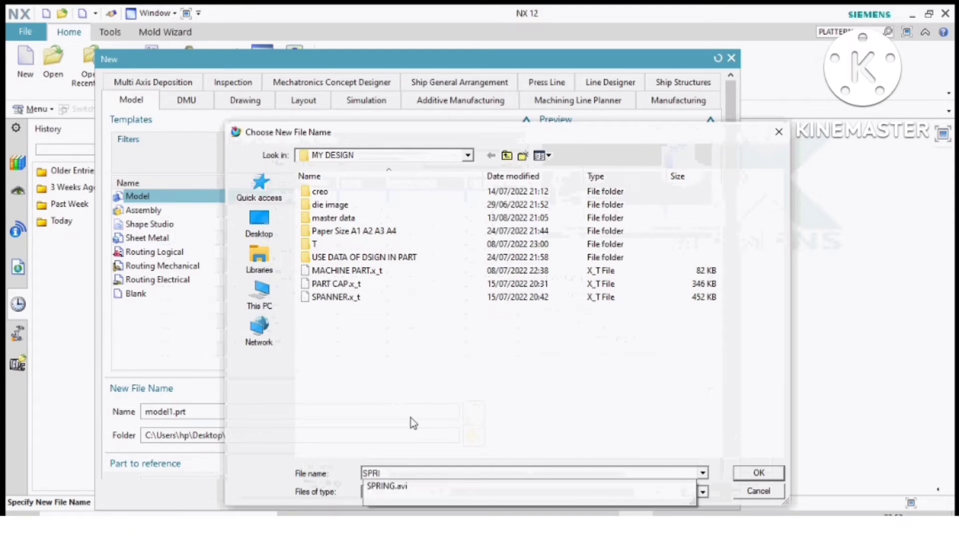
{"action": "type", "text": "NG"}
{"action": "key", "text": "Return"}
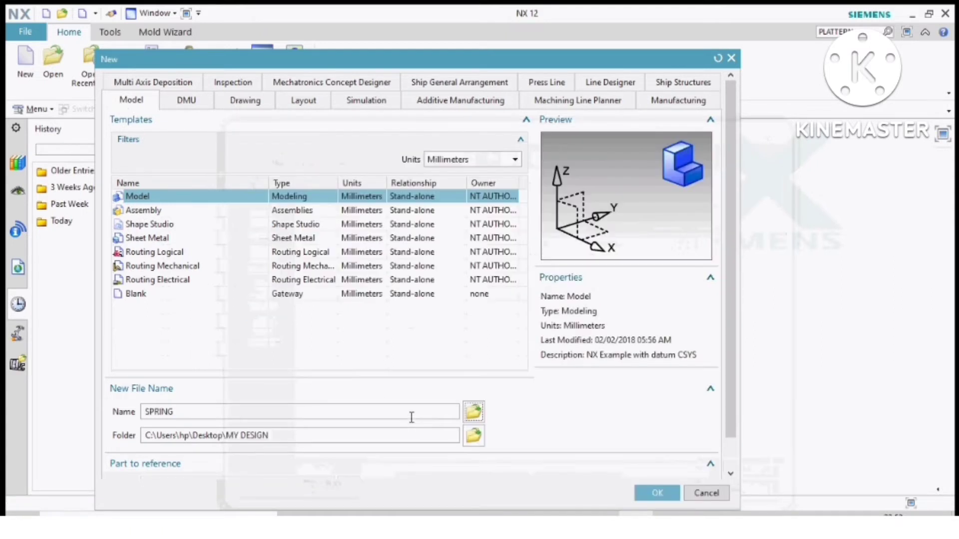
{"action": "left_click", "coordinate": [674, 491]}
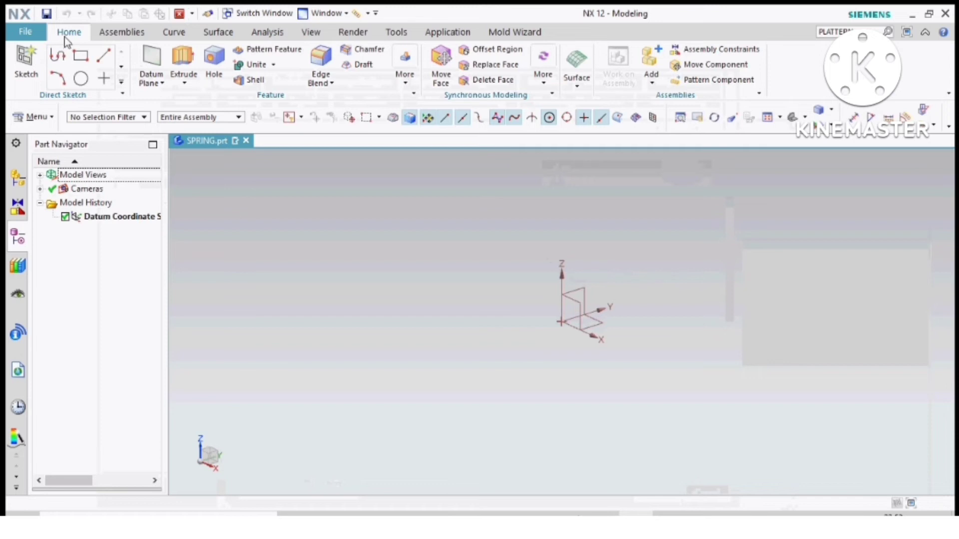
Create a helix along a vector with 180° angle, 25 mm diameter, 8 mm pitch, and limits from 0 to 50 mm
{"action": "left_click", "coordinate": [173, 31]}
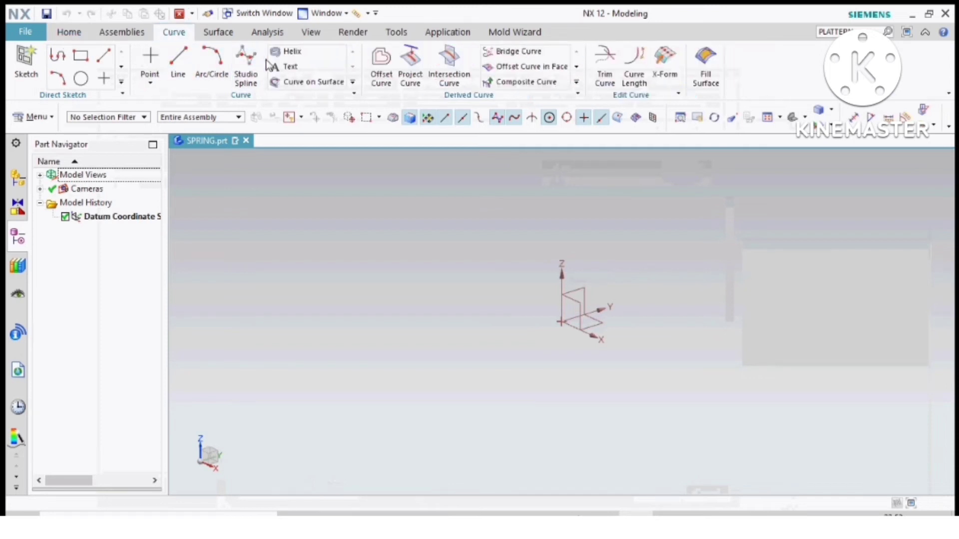
{"action": "left_click", "coordinate": [308, 50]}
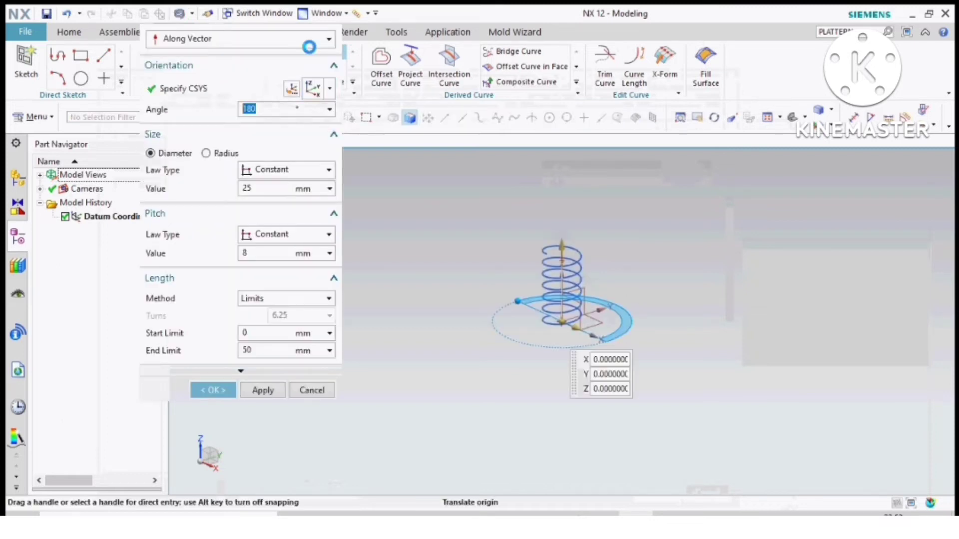
{"action": "mouse_move", "coordinate": [560, 255]}
{"action": "left_mouse_down"}
{"action": "mouse_move", "coordinate": [562, 220]}
{"action": "mouse_move", "coordinate": [563, 265]}
{"action": "mouse_move", "coordinate": [562, 250]}
{"action": "left_mouse_up"}
{"action": "scroll", "coordinate": [572, 296], "scroll_direction": "up", "scroll_amount": 6}
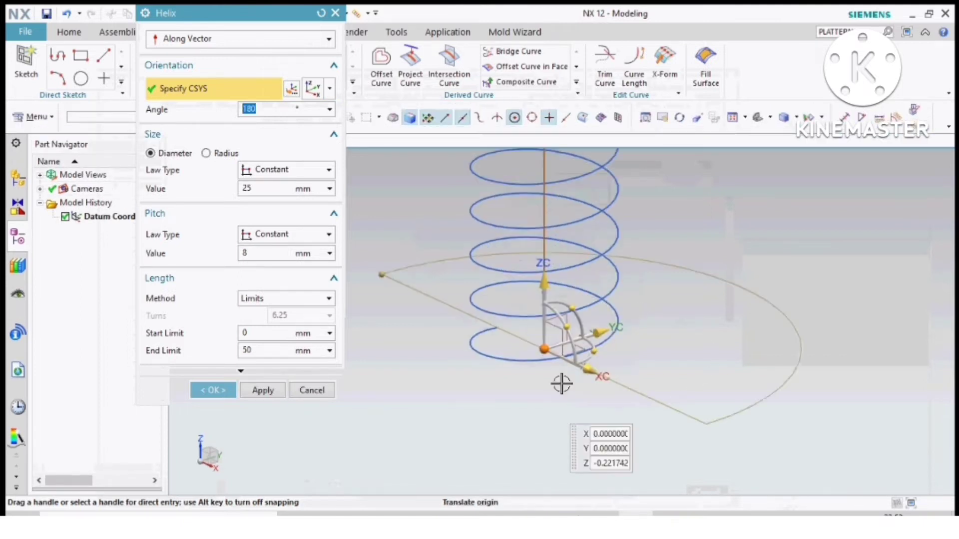
{"action": "scroll", "coordinate": [561, 384], "scroll_direction": "up", "scroll_amount": 2}
{"action": "scroll", "coordinate": [544, 340], "scroll_direction": "down", "scroll_amount": 5}
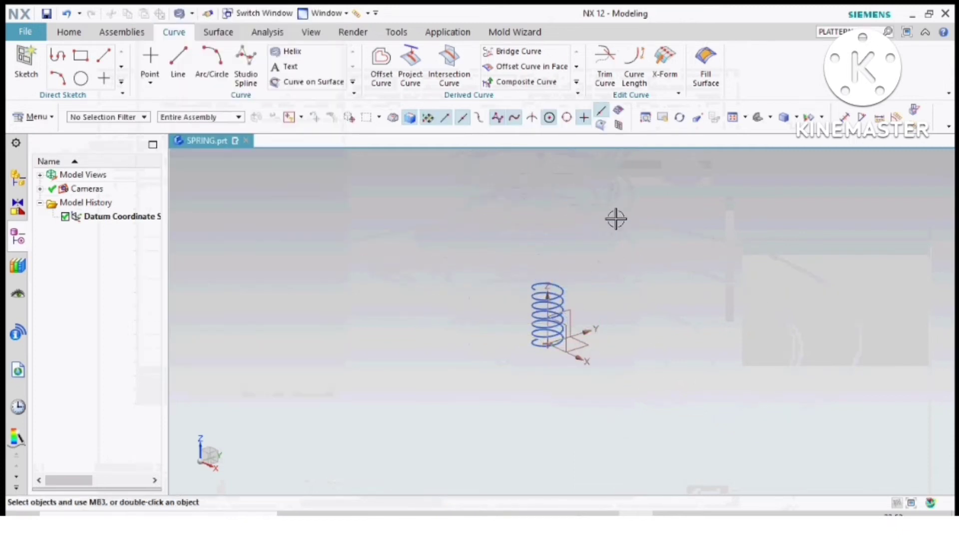
{"action": "scroll", "coordinate": [546, 300], "scroll_direction": "up", "scroll_amount": 5}
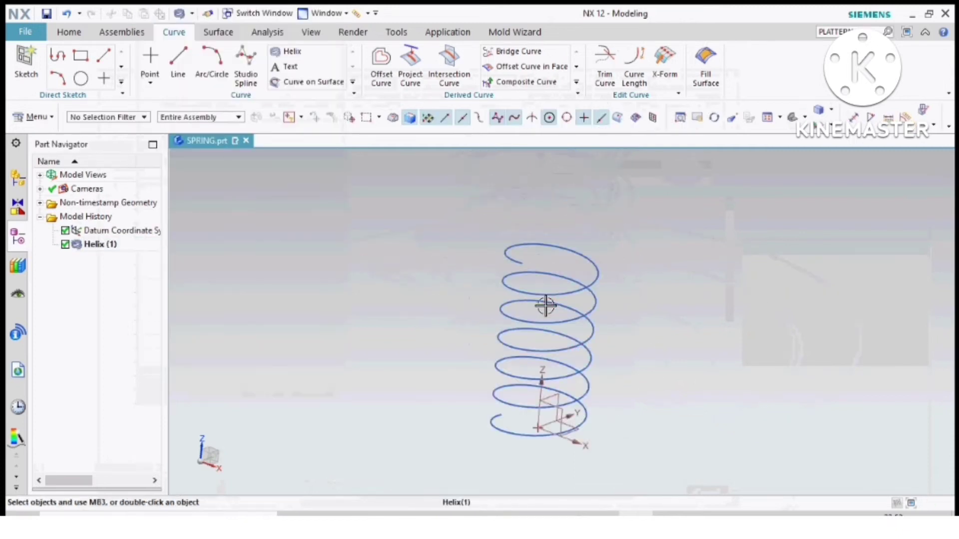
Find the Tube command and sweep a tube along the helix with 4 mm outer and 0 mm inner diameter
{"action": "left_click", "coordinate": [499, 229]}
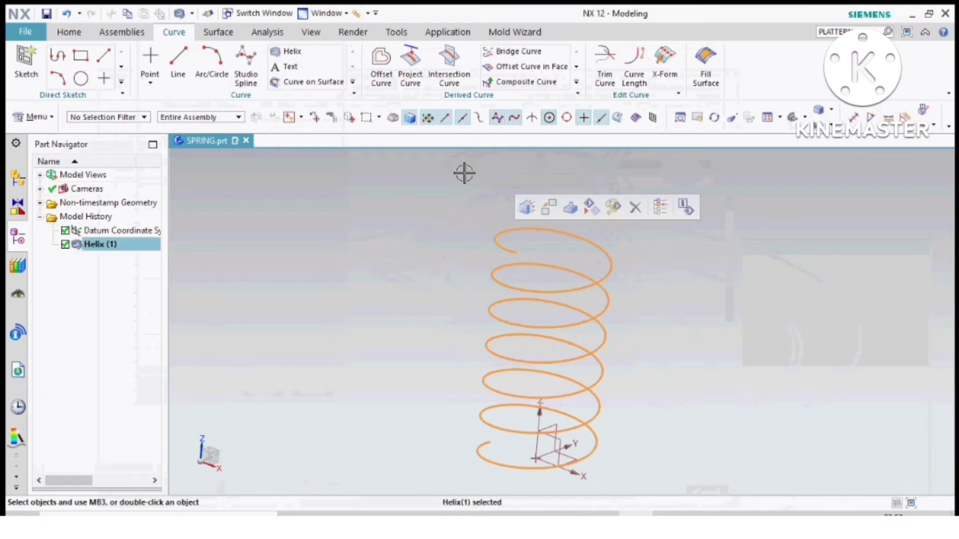
{"action": "left_click", "coordinate": [112, 35]}
{"action": "left_click", "coordinate": [71, 32]}
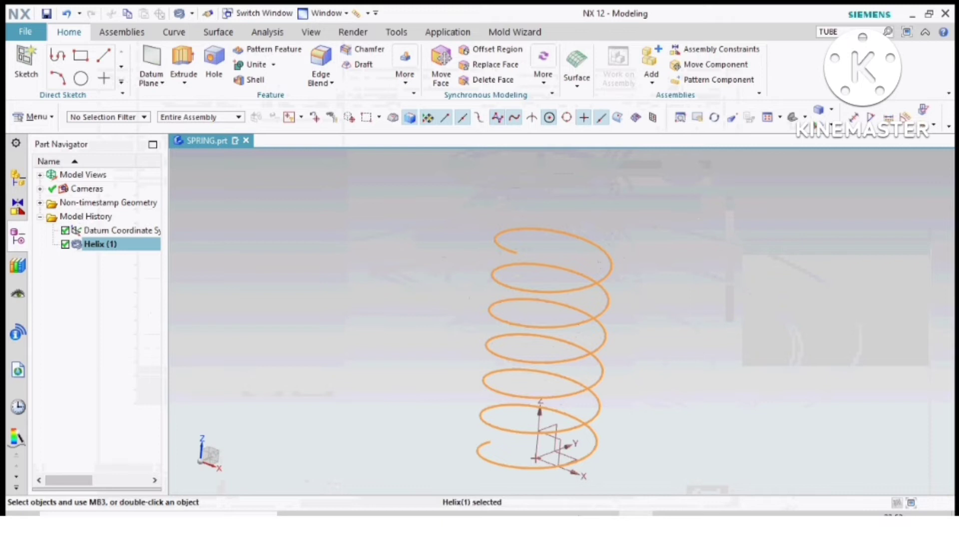
{"action": "key", "text": "Return"}
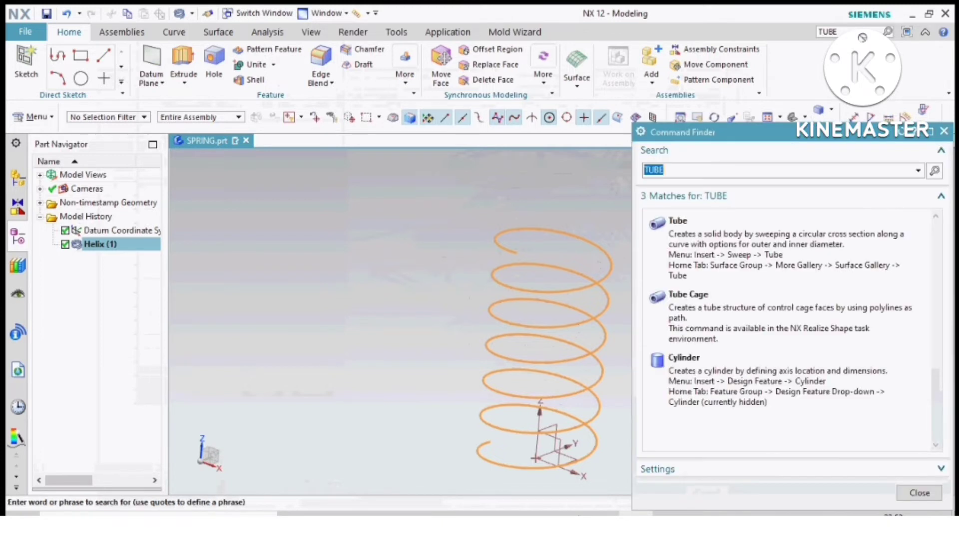
{"action": "left_click", "coordinate": [702, 233]}
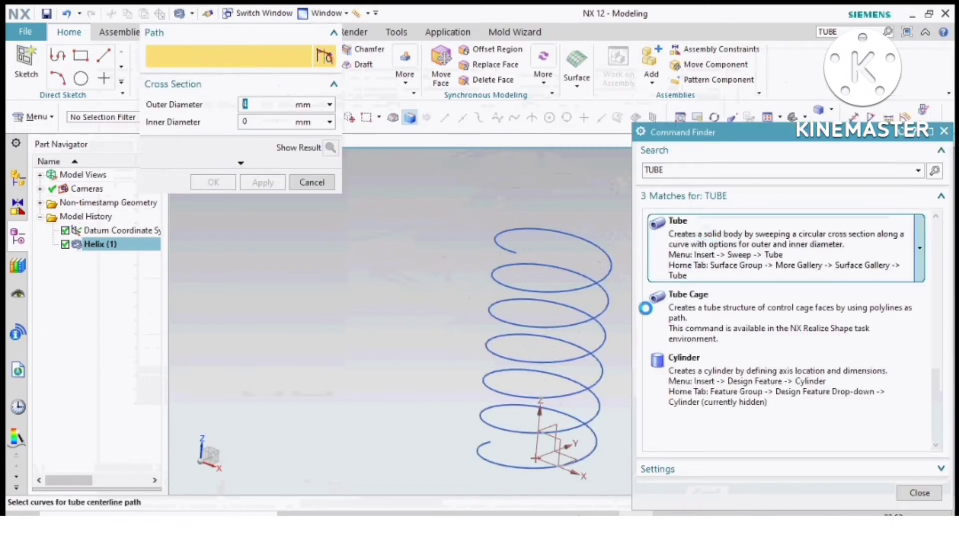
{"action": "left_click", "coordinate": [560, 335]}
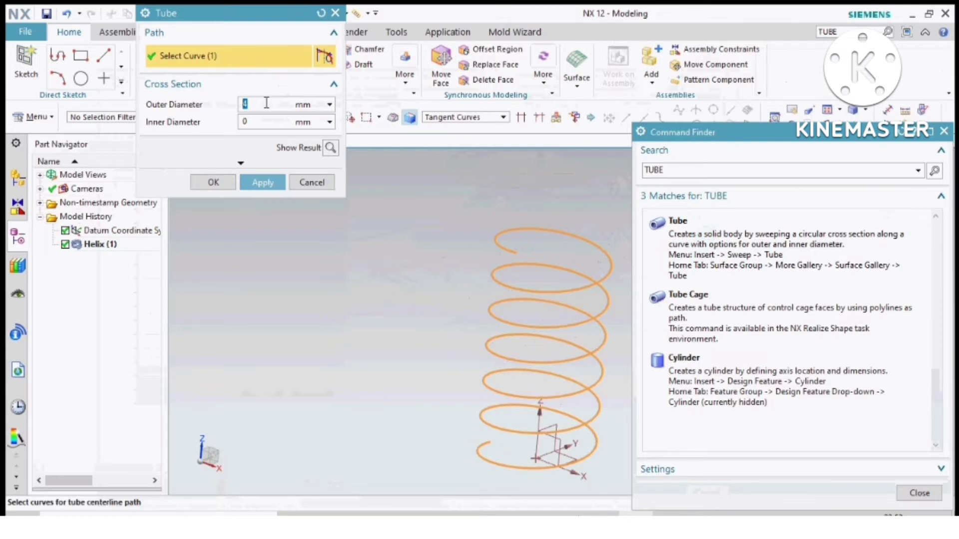
{"action": "left_click", "coordinate": [267, 180]}
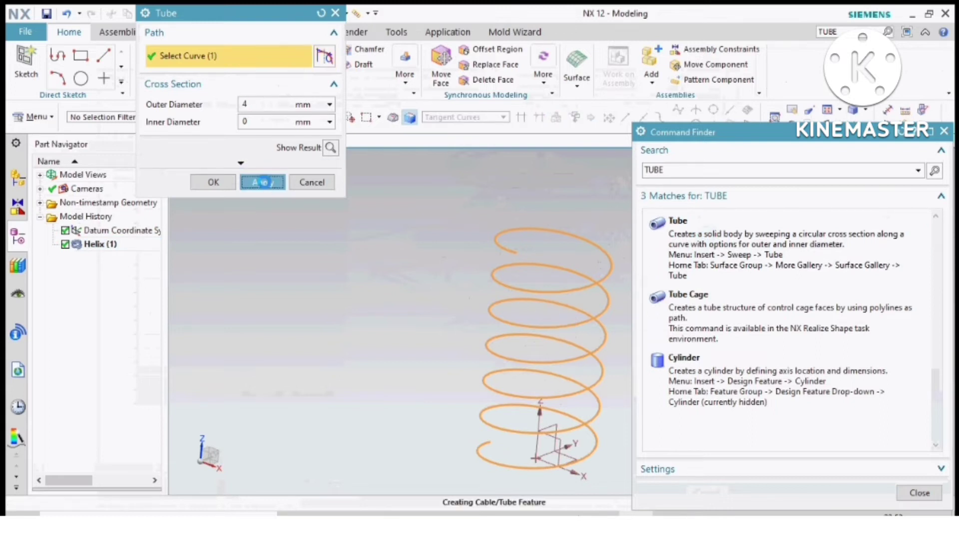
{"action": "left_click", "coordinate": [311, 182]}
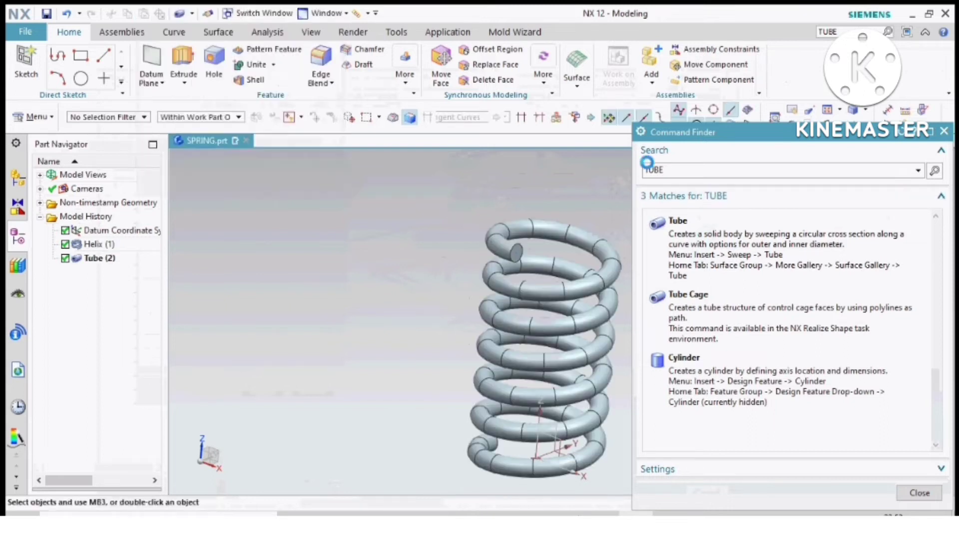
{"action": "left_click", "coordinate": [943, 131]}
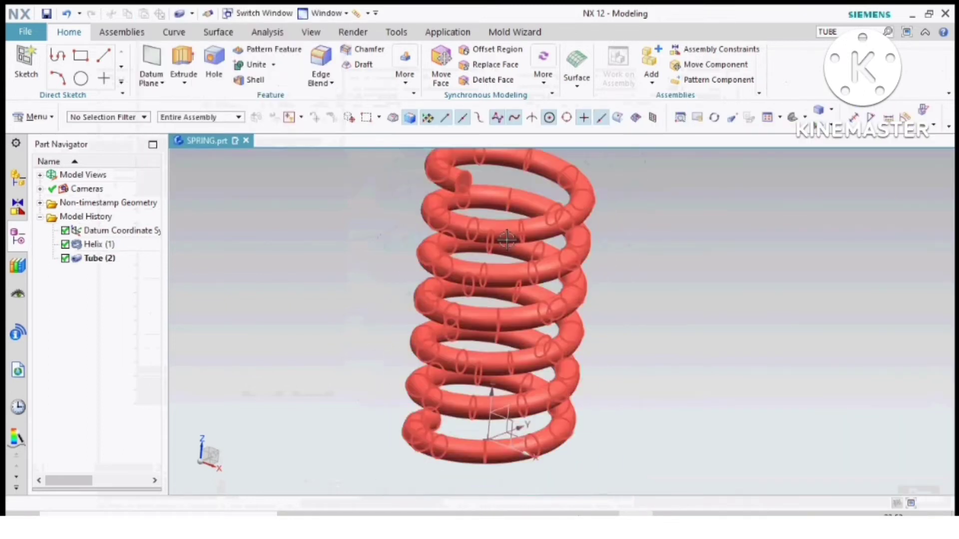
Delete the tube body, keeping the helix curve
{"action": "middle_click_drag", "start_coordinate": [646, 368], "coordinate": [567, 230]}
{"action": "left_click", "coordinate": [566, 230]}
{"action": "key", "text": "Delete"}
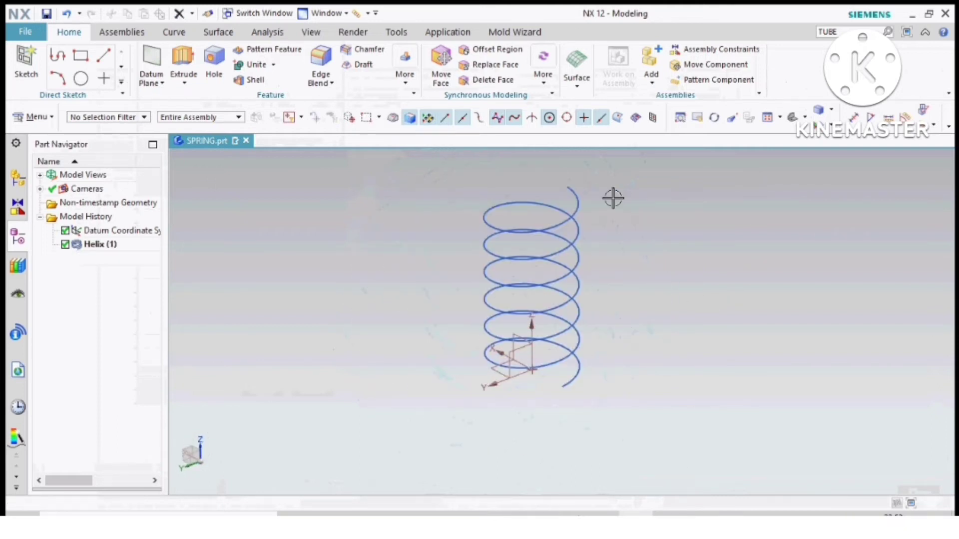
Create an inferred datum plane at the upper endpoint of the helix
{"action": "left_click", "coordinate": [151, 58]}
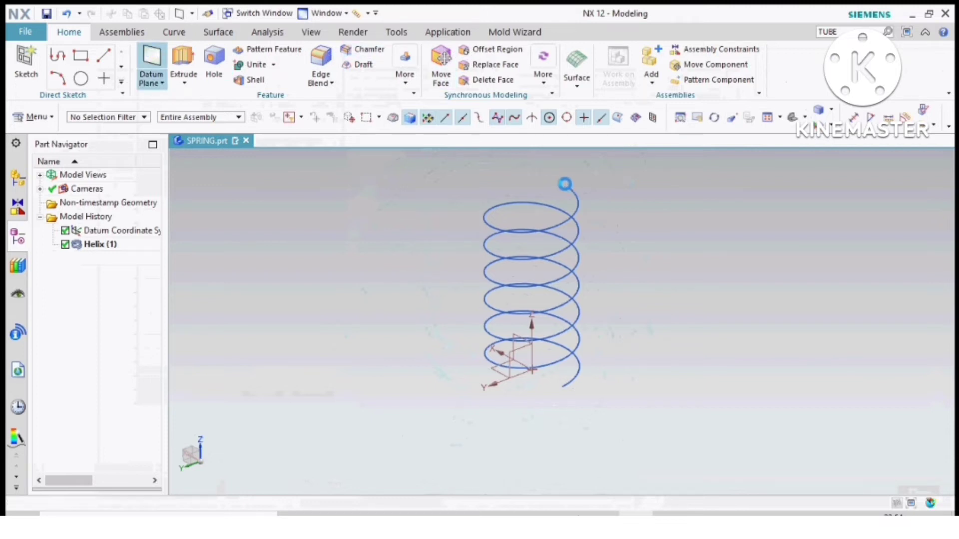
{"action": "left_click", "coordinate": [567, 185]}
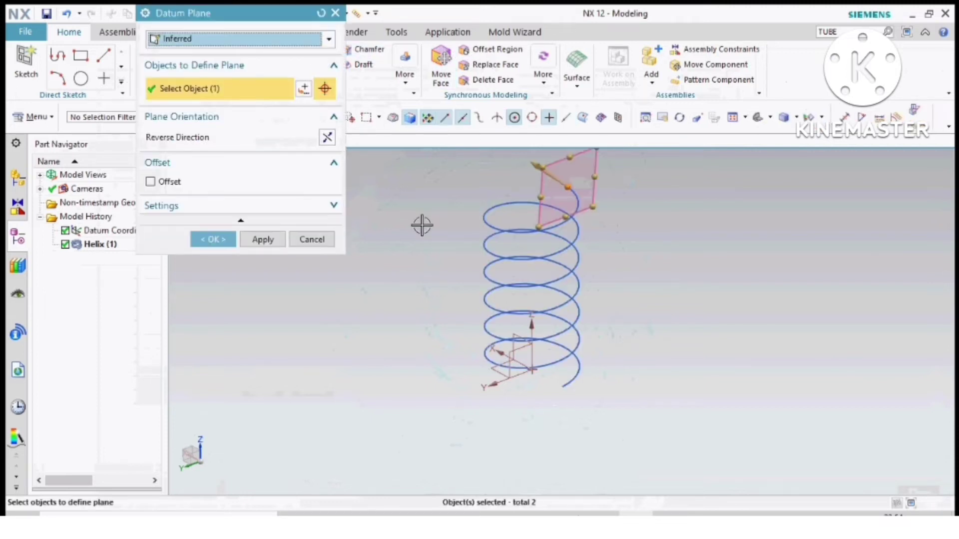
{"action": "left_click", "coordinate": [220, 239]}
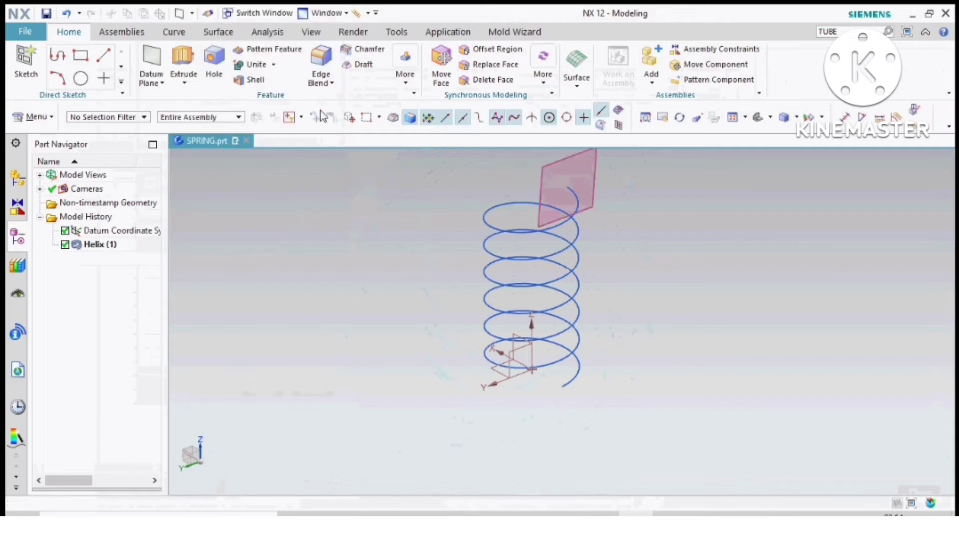
{"action": "left_click", "coordinate": [193, 86]}
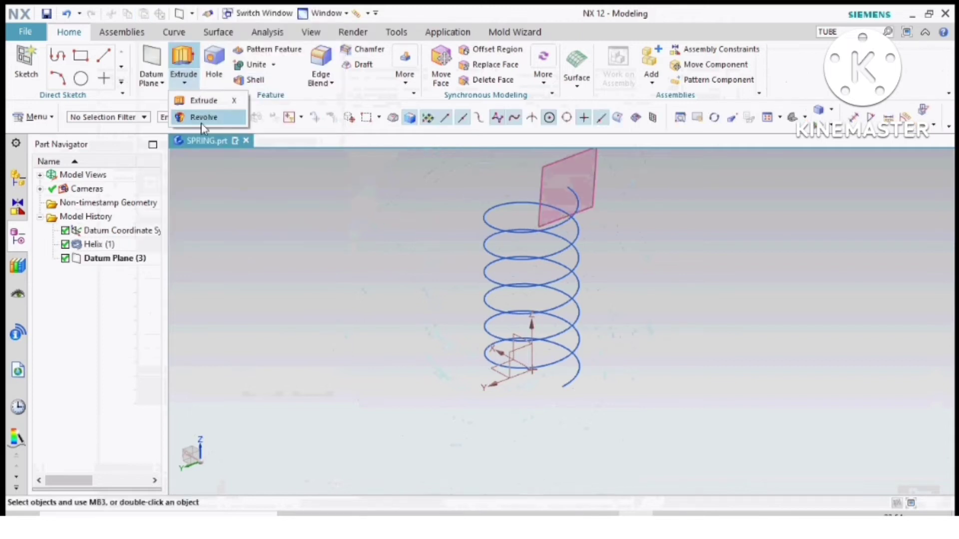
{"action": "left_click", "coordinate": [269, 66]}
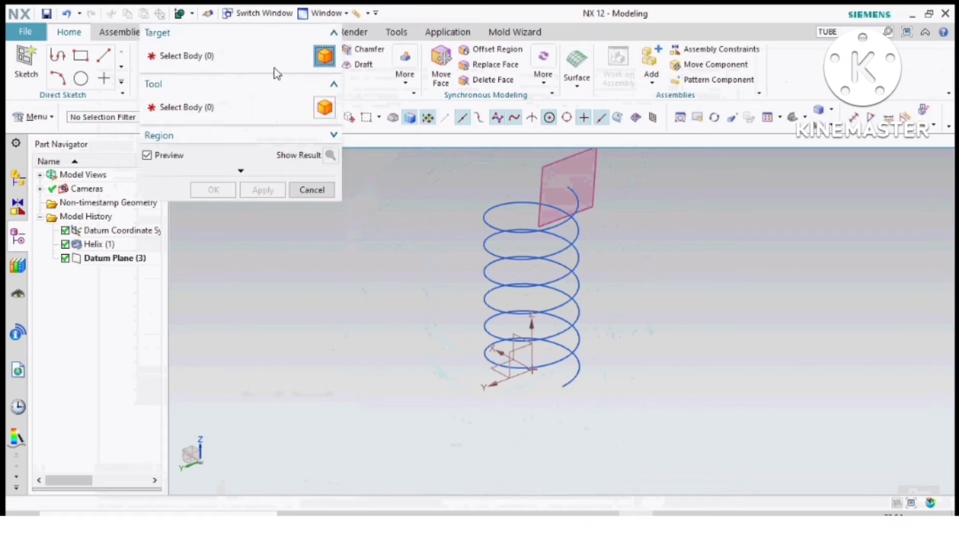
{"action": "left_click", "coordinate": [325, 191]}
{"action": "left_click", "coordinate": [274, 65]}
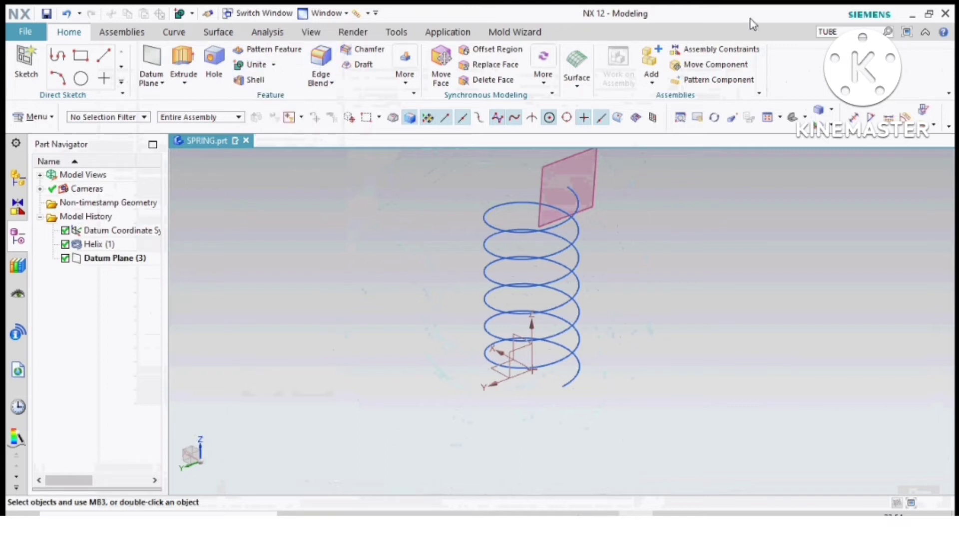
Search the commands for SWEEP and examine the sweep options, including the inputs required by Swept Volume
{"action": "type", "text": "SWEEP"}
{"action": "key", "text": "Return"}
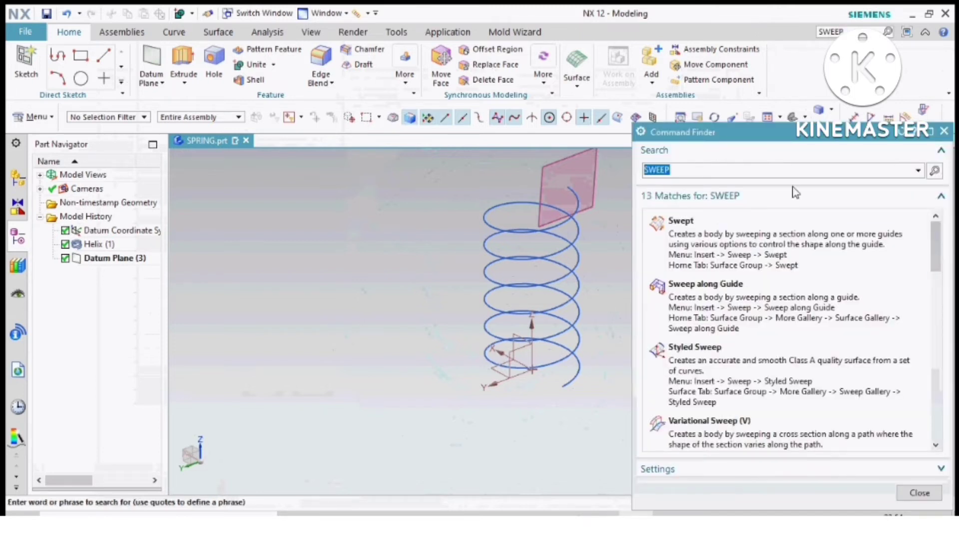
{"action": "mouse_move", "coordinate": [847, 253]}
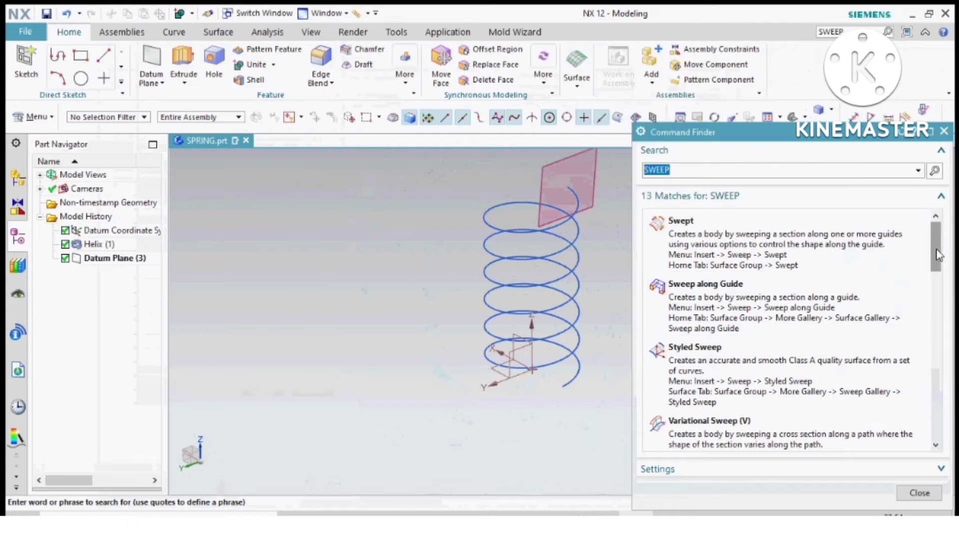
{"action": "left_click_drag", "start_coordinate": [937, 265], "coordinate": [937, 298]}
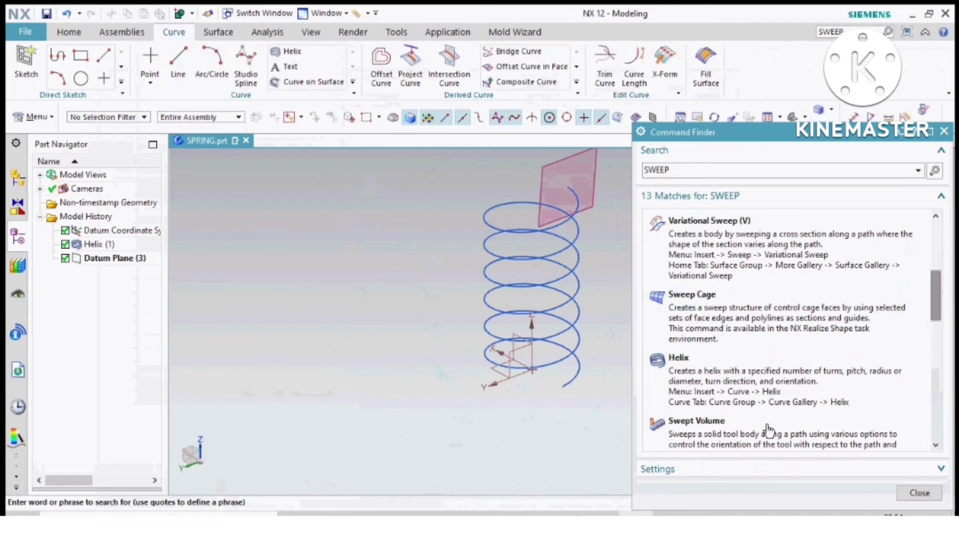
{"action": "mouse_move", "coordinate": [718, 443]}
{"action": "scroll", "coordinate": [703, 436], "scroll_direction": "down", "scroll_amount": 1}
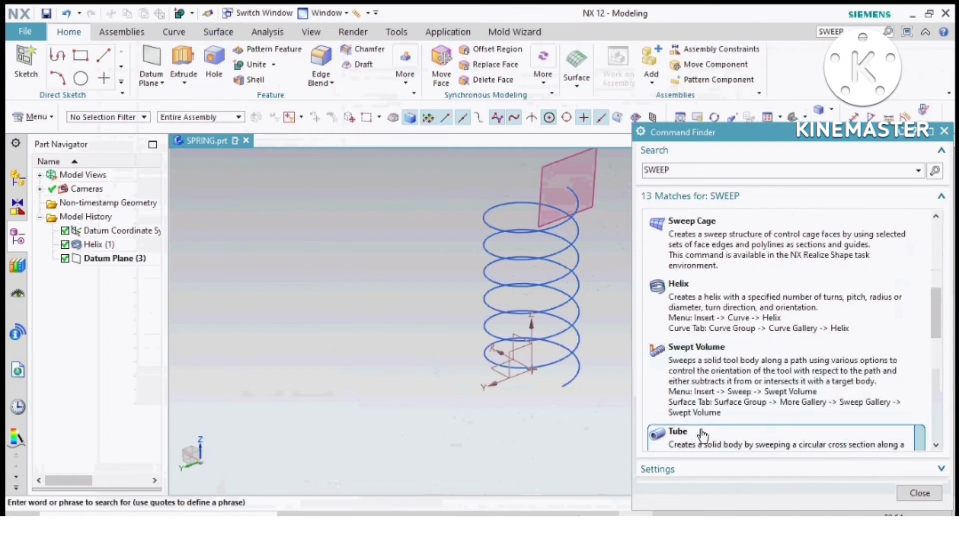
{"action": "left_click", "coordinate": [682, 373]}
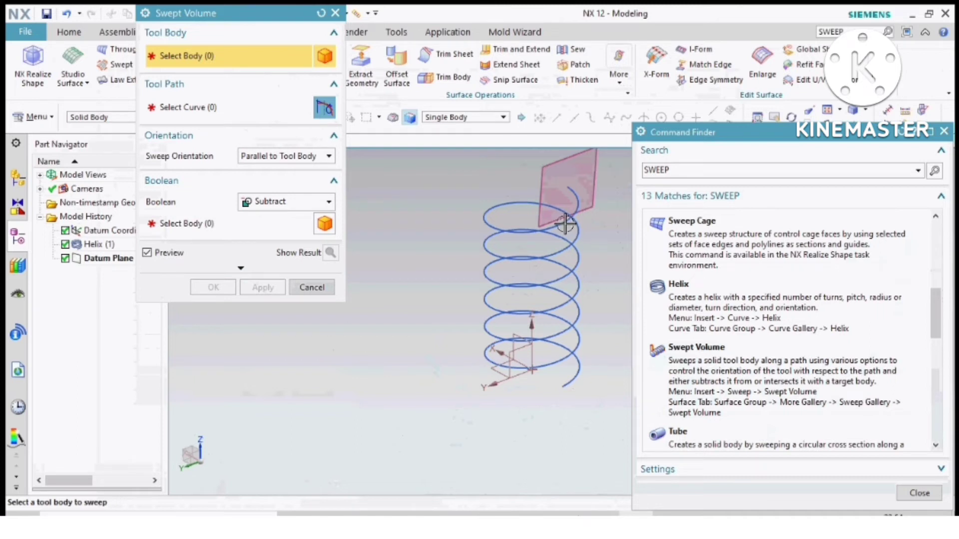
{"action": "left_click", "coordinate": [312, 288]}
{"action": "scroll", "coordinate": [360, 278], "scroll_direction": "down", "scroll_amount": 2}
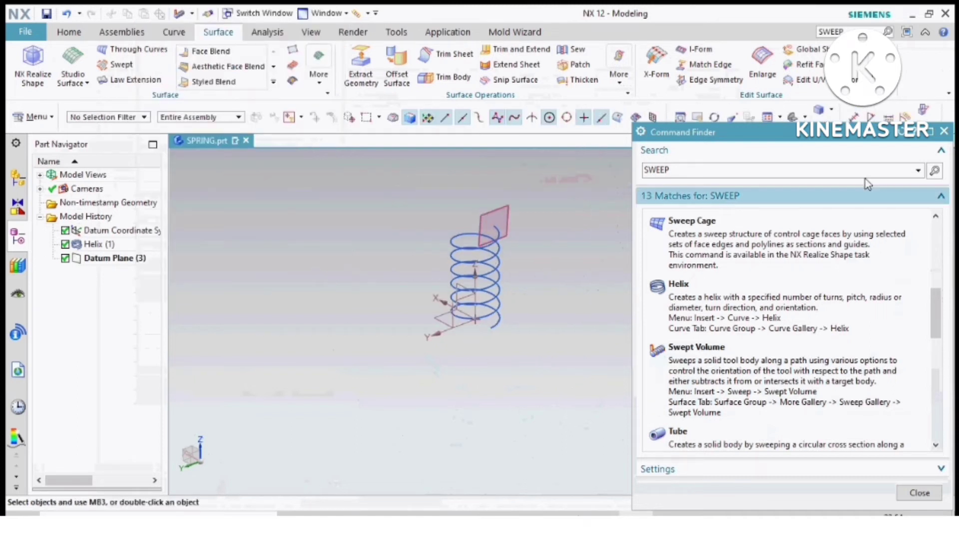
{"action": "left_click", "coordinate": [944, 131]}
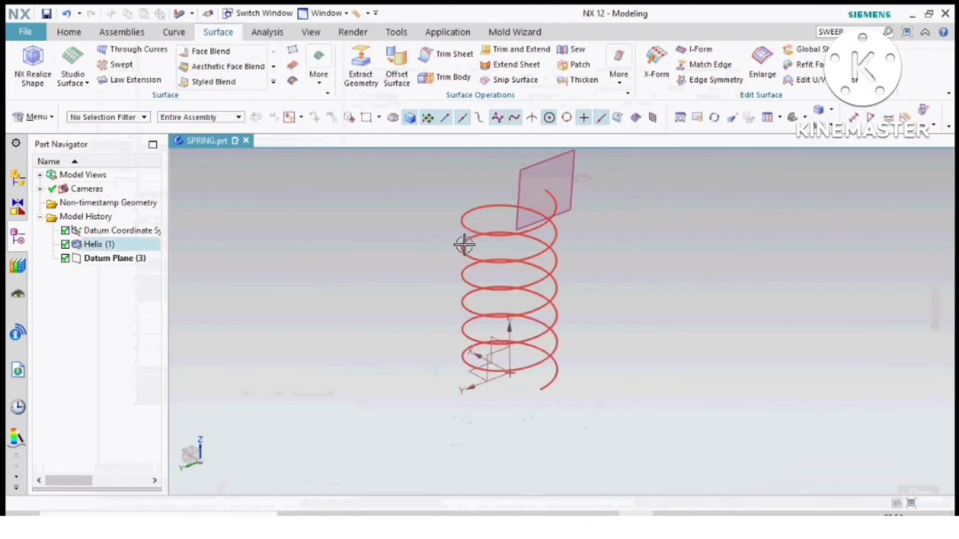
Start an Extrude section sketch on the datum plane at the helix's upper end
{"action": "middle_click_drag", "start_coordinate": [500, 240], "coordinate": [609, 209]}
{"action": "left_click", "coordinate": [69, 31]}
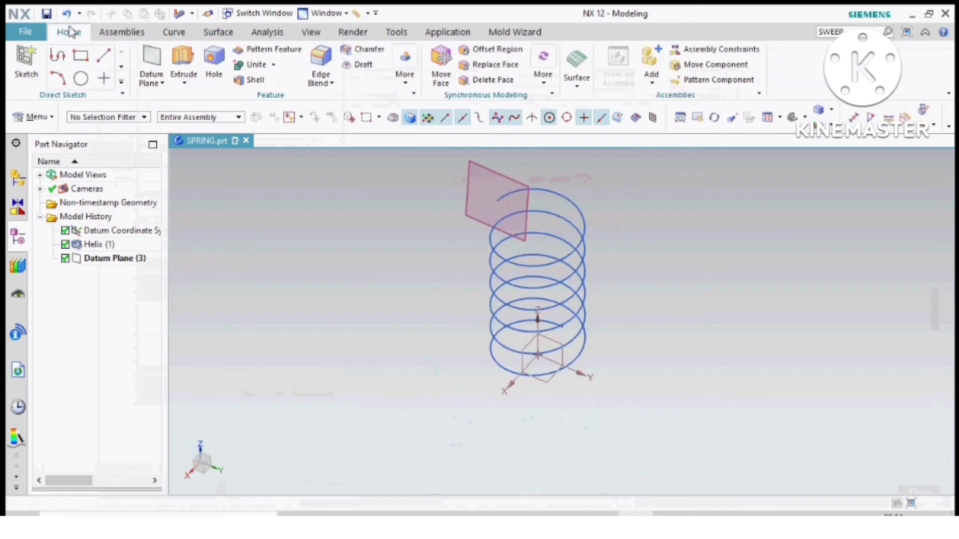
{"action": "left_click", "coordinate": [184, 62]}
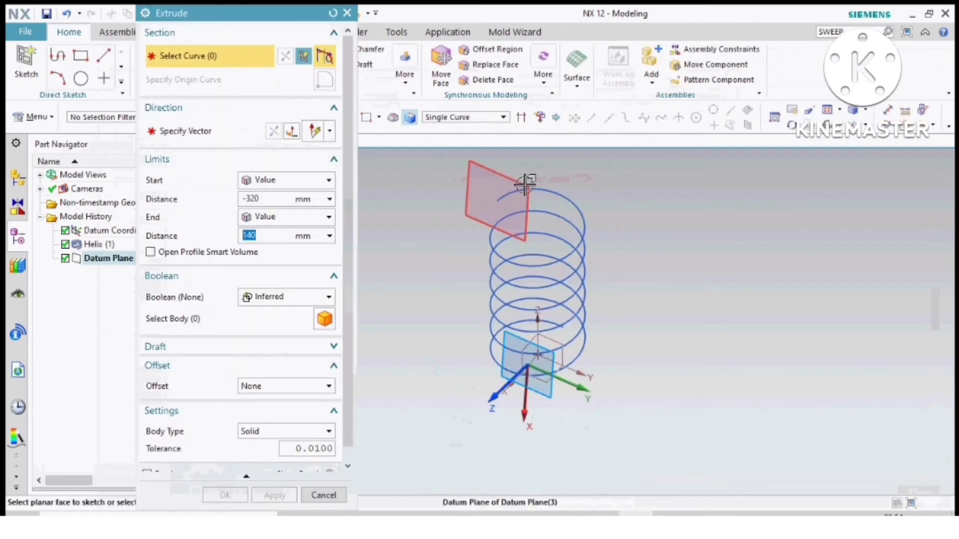
{"action": "left_click", "coordinate": [524, 185]}
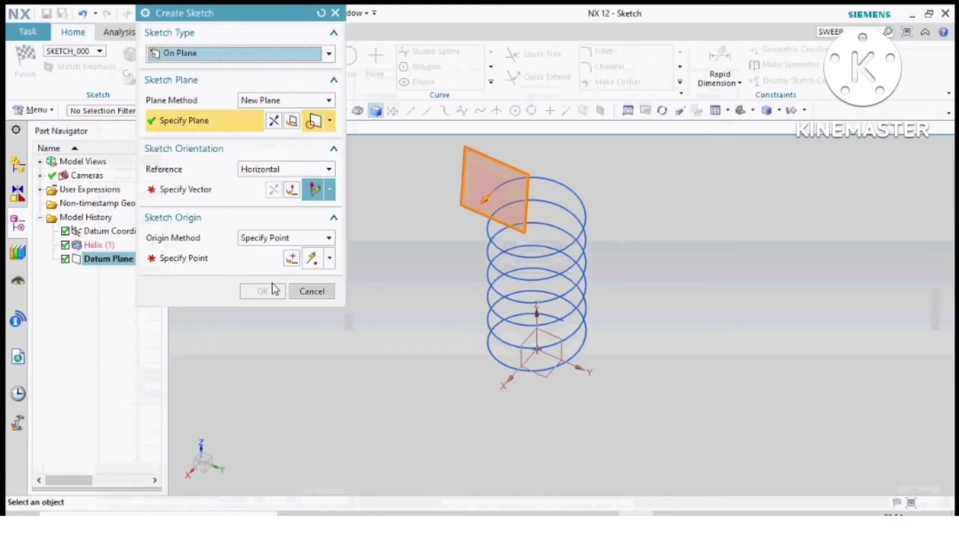
{"action": "left_click", "coordinate": [269, 289]}
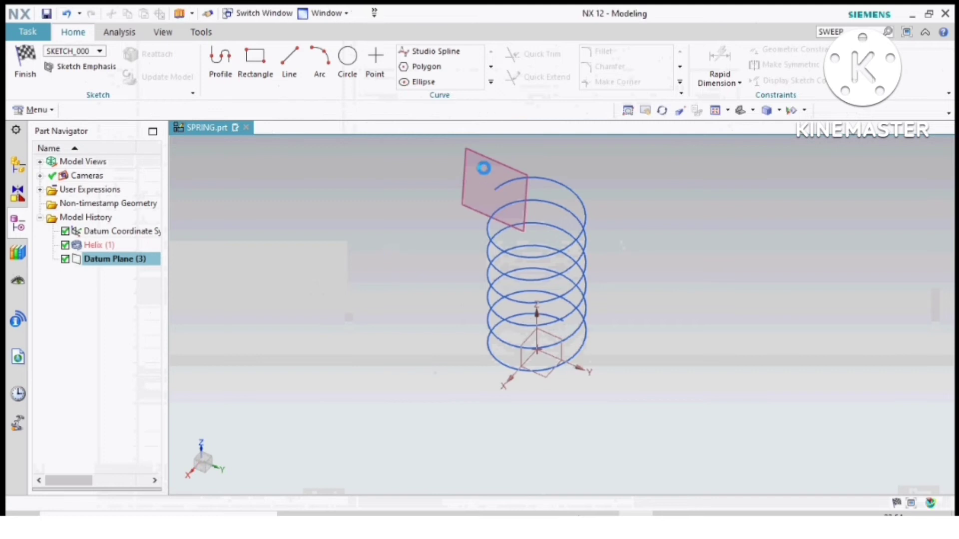
Try to draw a rectangle from its center at the helix's upper endpoint
{"action": "left_click", "coordinate": [466, 171]}
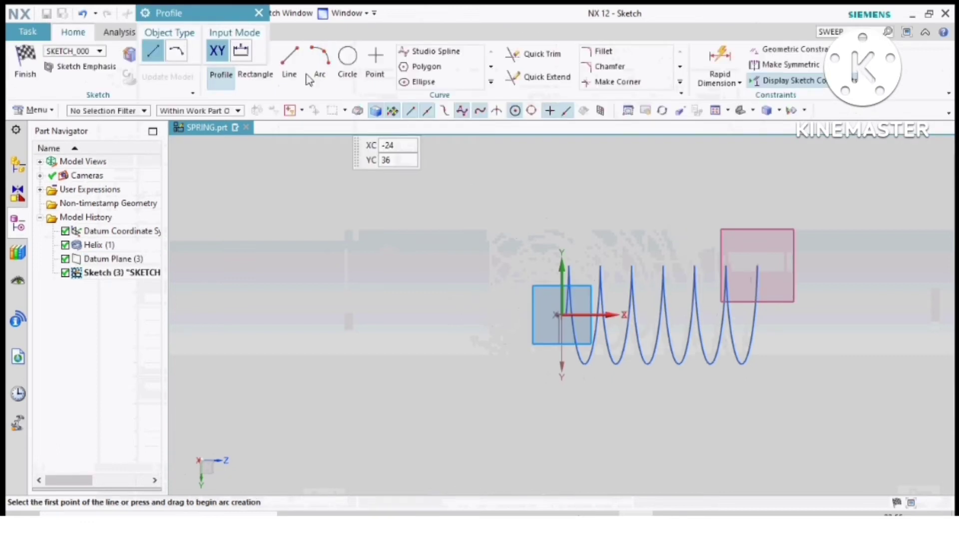
{"action": "key", "text": "Escape"}
{"action": "left_click", "coordinate": [255, 62]}
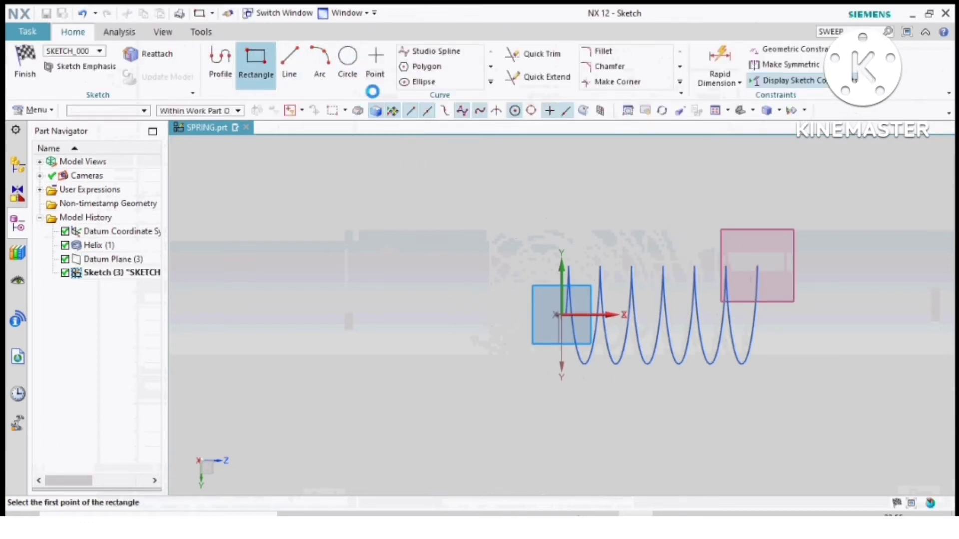
{"action": "scroll", "coordinate": [755, 267], "scroll_direction": "down", "scroll_amount": 3}
{"action": "left_click", "coordinate": [201, 51]}
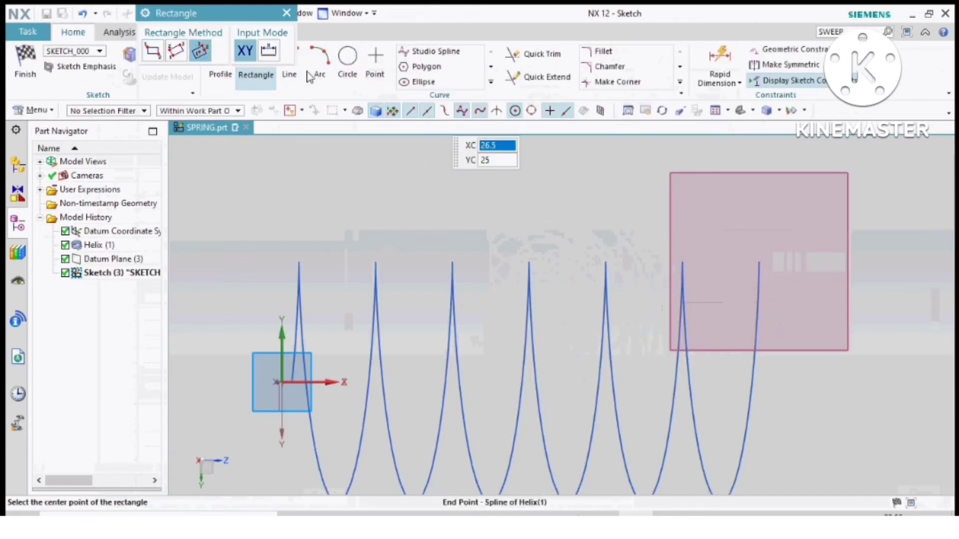
{"action": "left_click", "coordinate": [755, 263]}
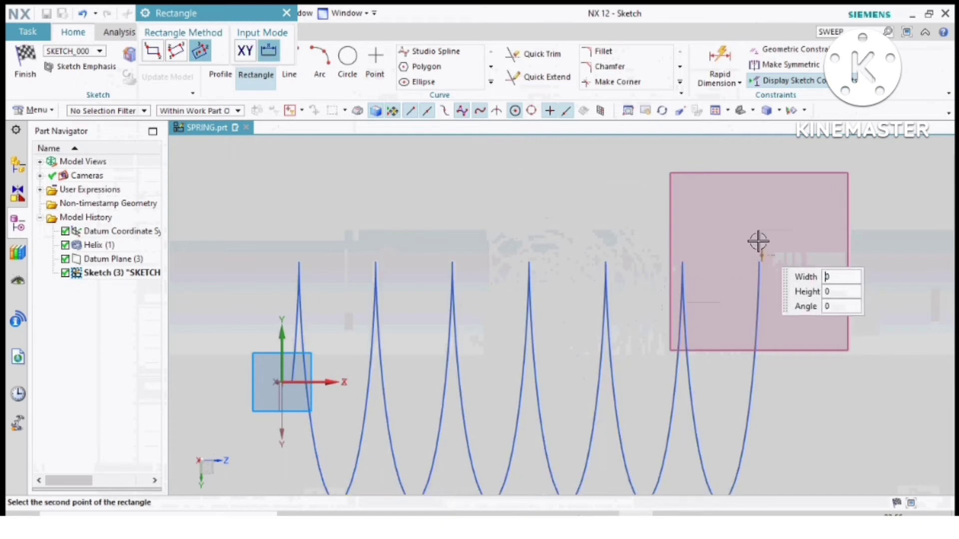
{"action": "left_click", "coordinate": [758, 267]}
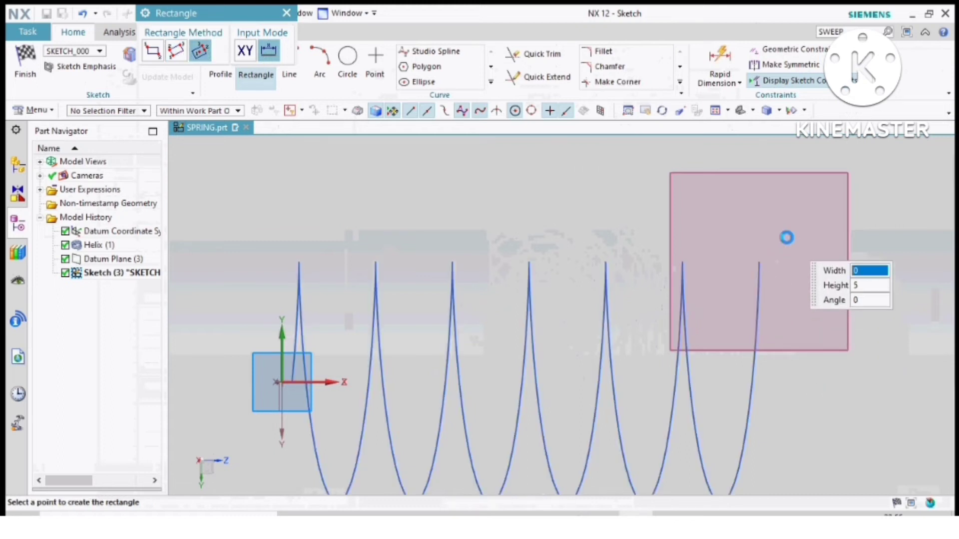
{"action": "left_click", "coordinate": [787, 238]}
{"action": "left_click", "coordinate": [487, 279]}
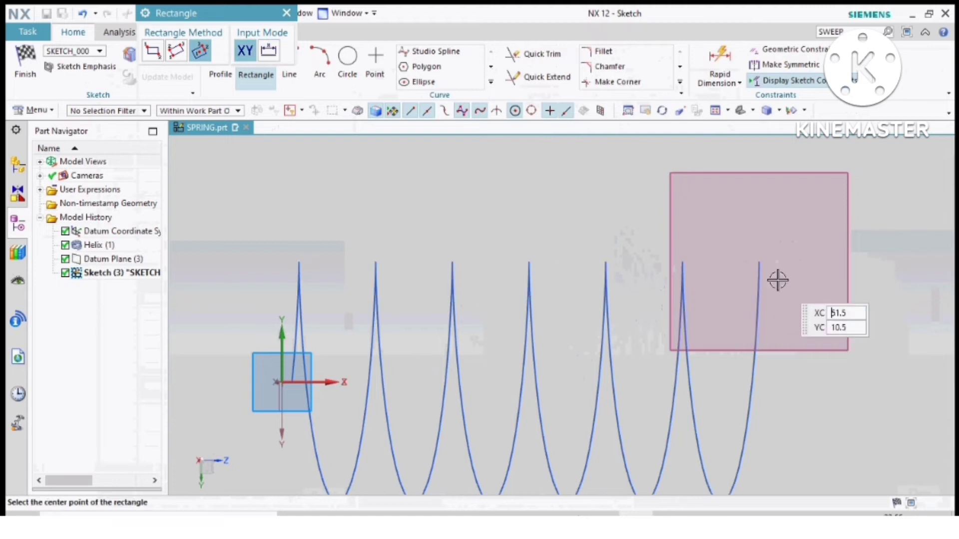
{"action": "scroll", "coordinate": [777, 278], "scroll_direction": "up", "scroll_amount": 3}
{"action": "key", "text": "Escape"}
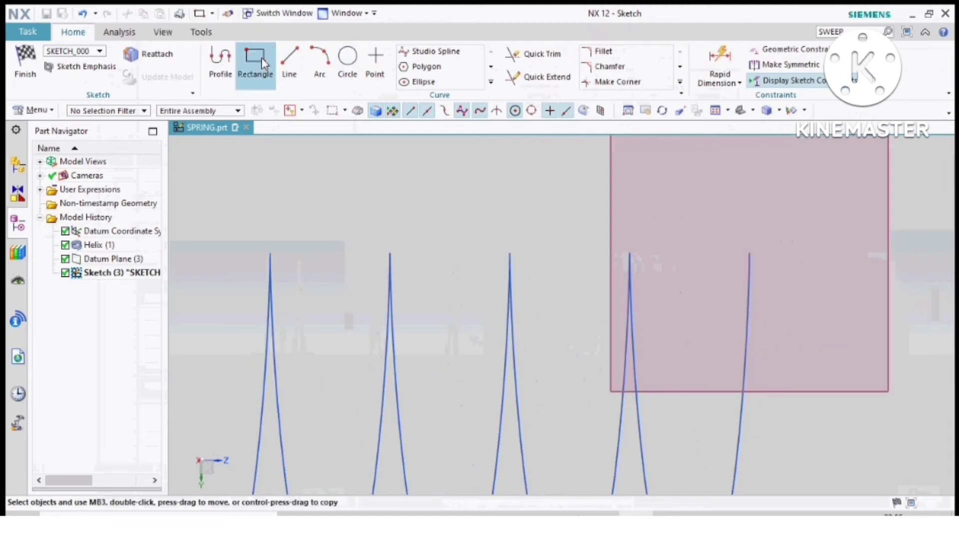
Draw a two-corner rectangle about 2 mm wide and 3 mm high around the helix's upper endpoint
{"action": "left_click", "coordinate": [262, 58]}
{"action": "left_click", "coordinate": [153, 50]}
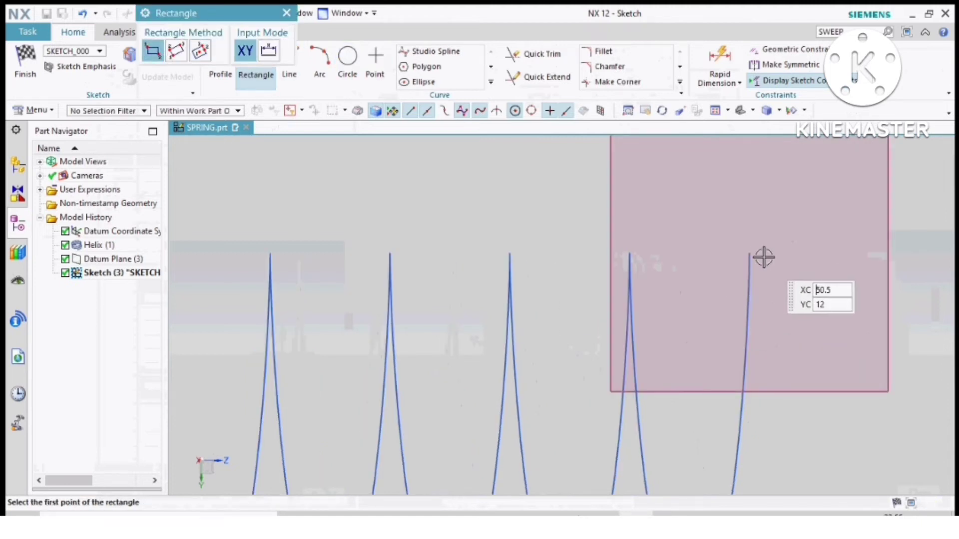
{"action": "left_click", "coordinate": [763, 240]}
{"action": "left_click", "coordinate": [732, 286]}
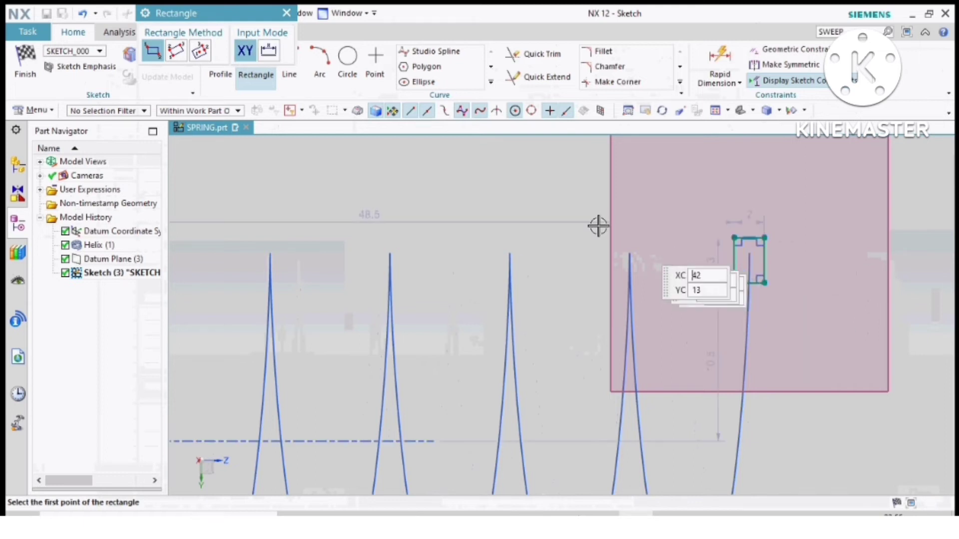
Finish the rectangle sketch and cancel the Extrude while saving the sketch
{"action": "left_click", "coordinate": [28, 82]}
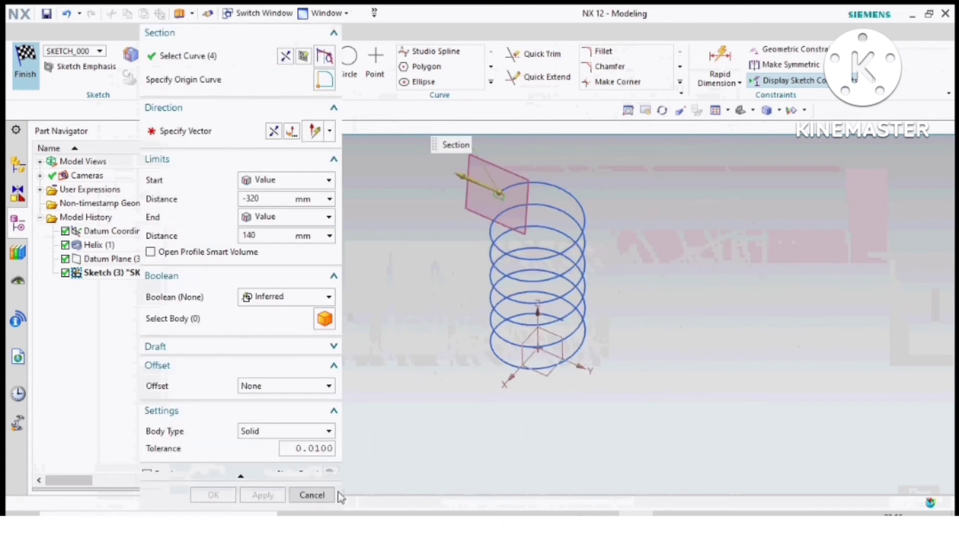
{"action": "left_click", "coordinate": [317, 493]}
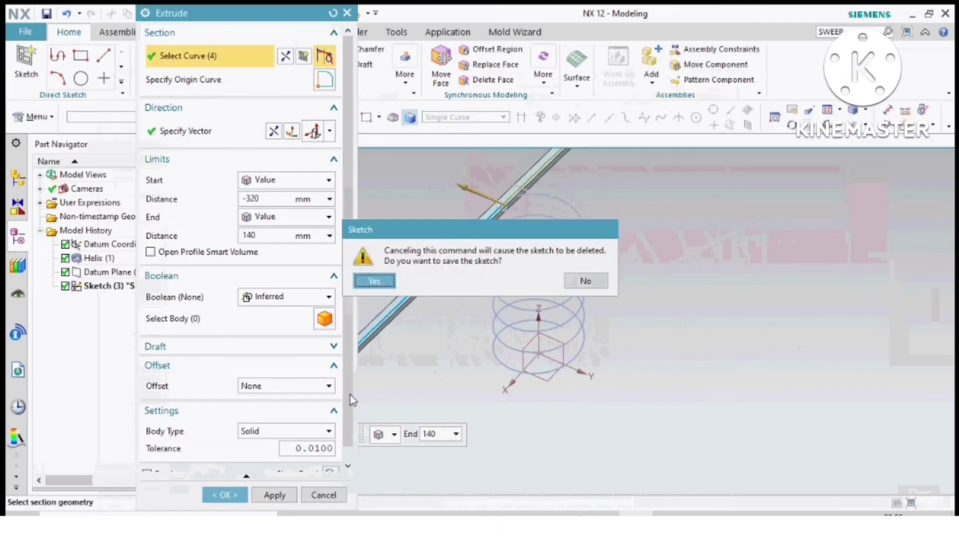
{"action": "left_click", "coordinate": [375, 281]}
Select the rectangle sketch and search the commands for SWEEP to review the available sweep options
{"action": "scroll", "coordinate": [490, 252], "scroll_direction": "up", "scroll_amount": 5}
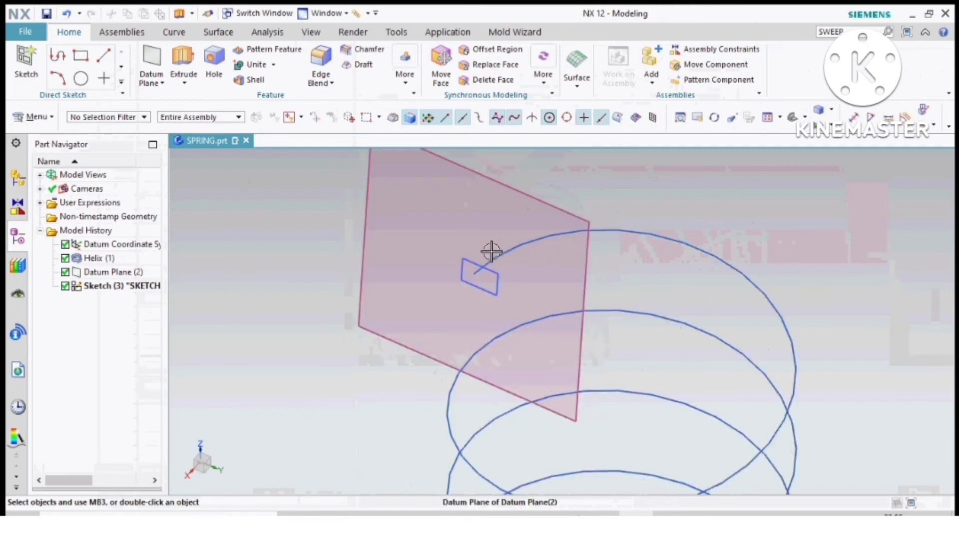
{"action": "left_click", "coordinate": [466, 263]}
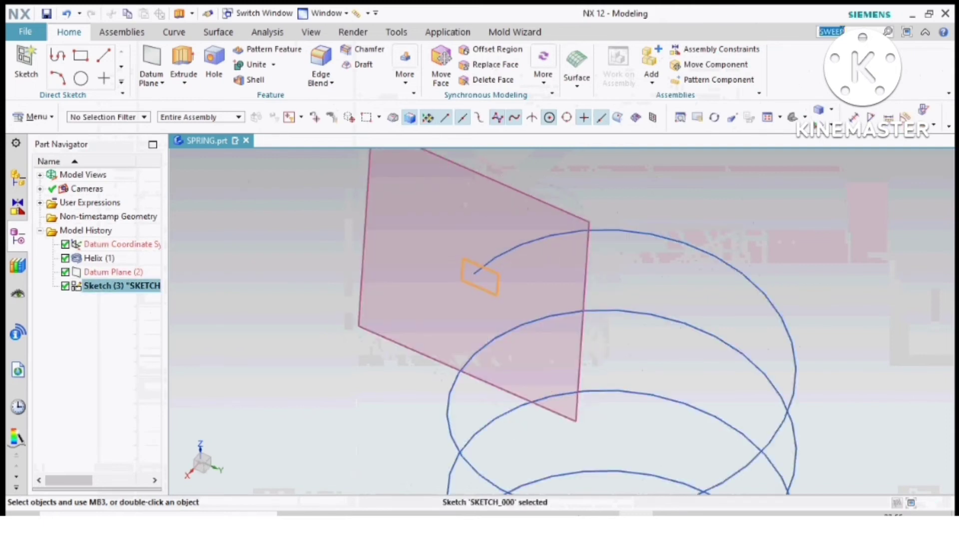
{"action": "key", "text": "Return"}
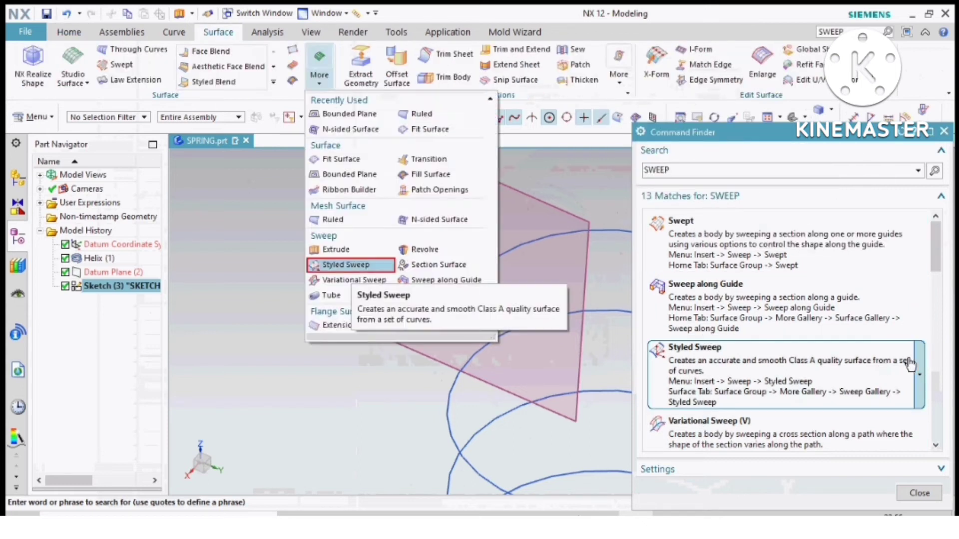
{"action": "left_click_drag", "start_coordinate": [940, 267], "coordinate": [940, 316]}
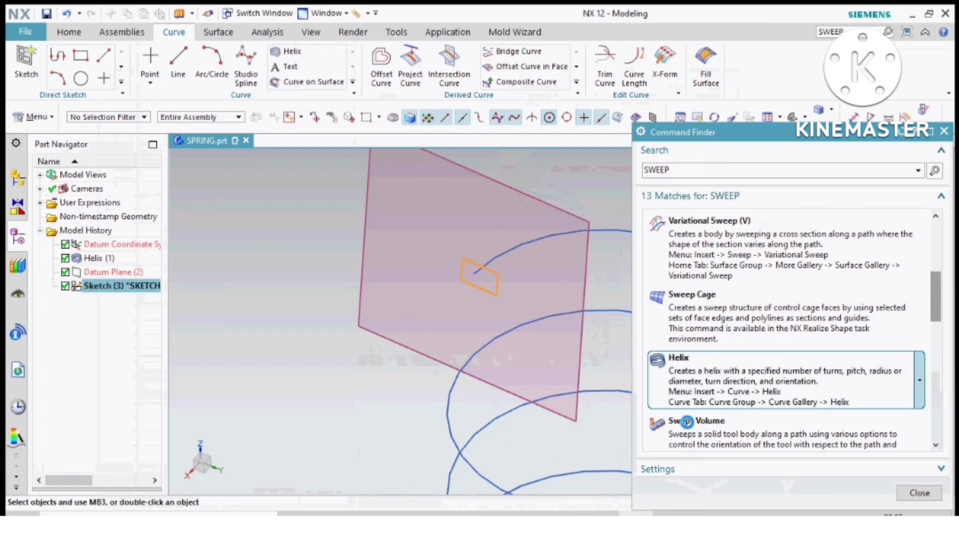
Try to create a Tube using the four rectangle sketch curves as its path
{"action": "scroll", "coordinate": [688, 424], "scroll_direction": "down", "scroll_amount": 3}
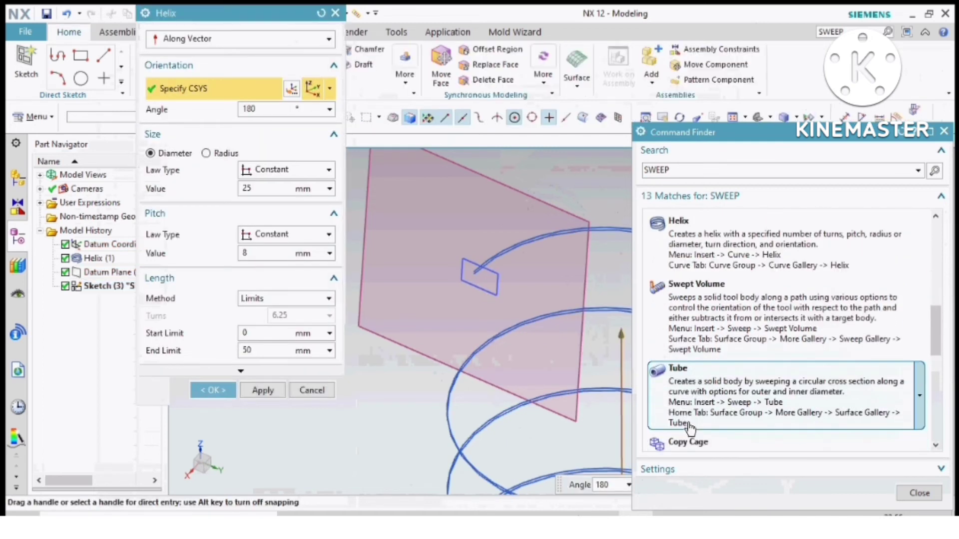
{"action": "left_click", "coordinate": [691, 394]}
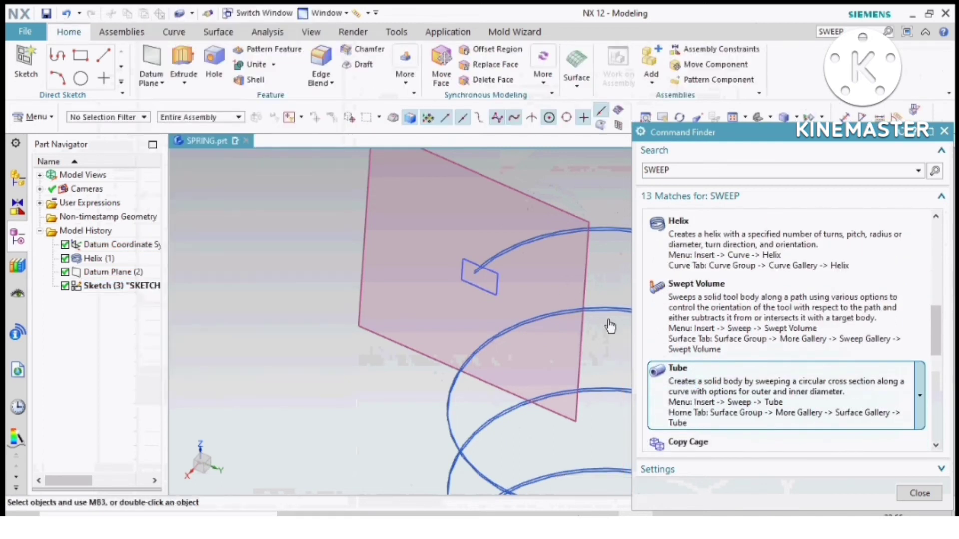
{"action": "left_click", "coordinate": [494, 275]}
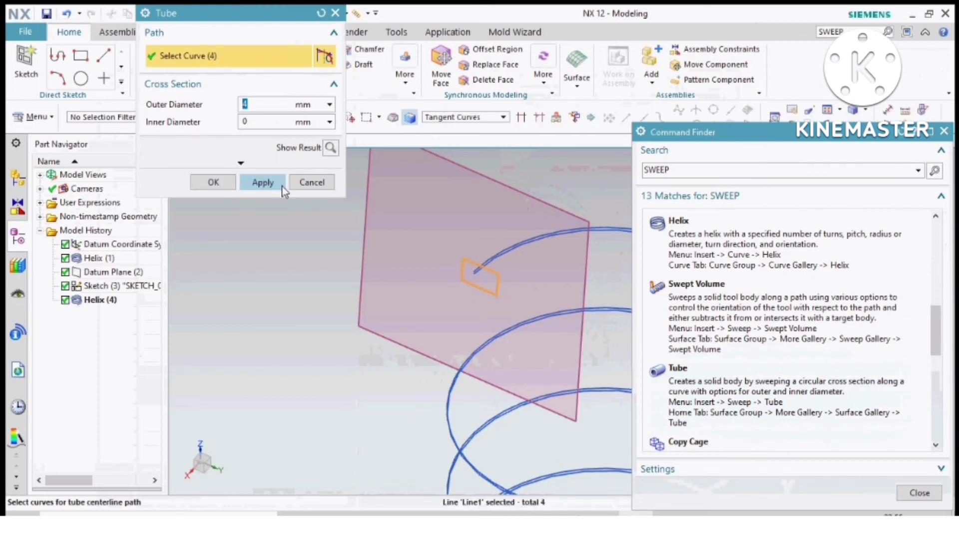
{"action": "left_click", "coordinate": [310, 182]}
{"action": "mouse_move", "coordinate": [709, 432]}
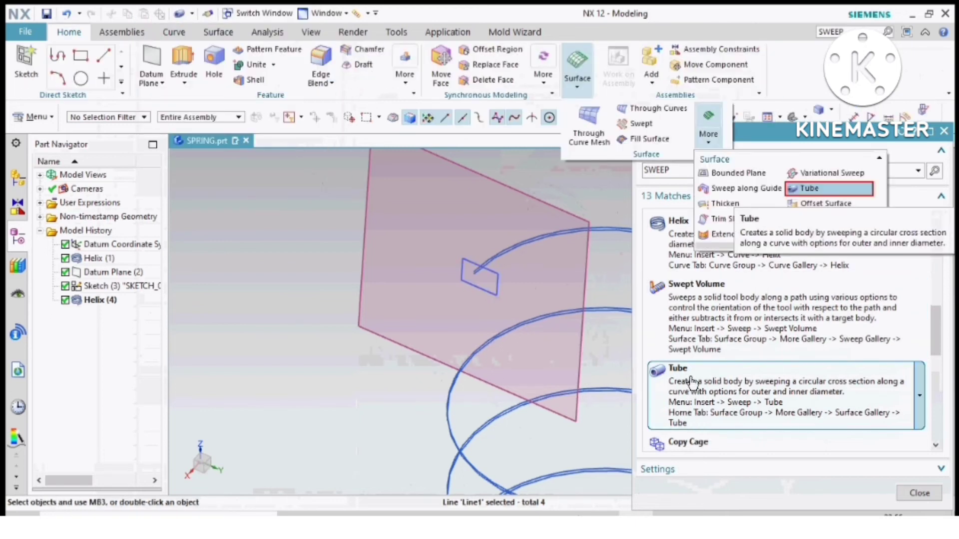
Delete the duplicate helix, the last feature in the model history
{"action": "left_click", "coordinate": [93, 300]}
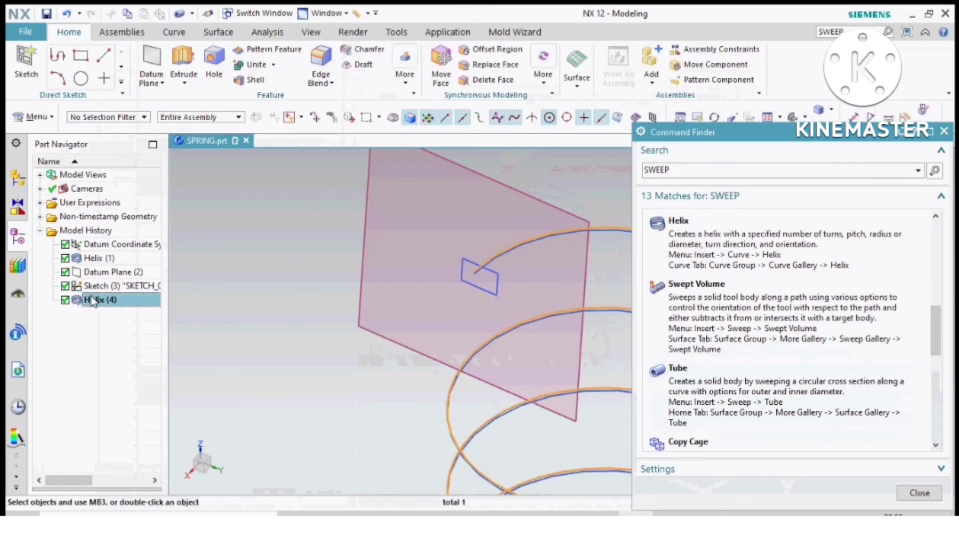
{"action": "right_click", "coordinate": [93, 300]}
{"action": "left_click", "coordinate": [129, 218]}
Try to set up a Swept Volume with Normal To Path orientation, a vertical lock direction and the rectangle curves as tool path
{"action": "mouse_move", "coordinate": [704, 407]}
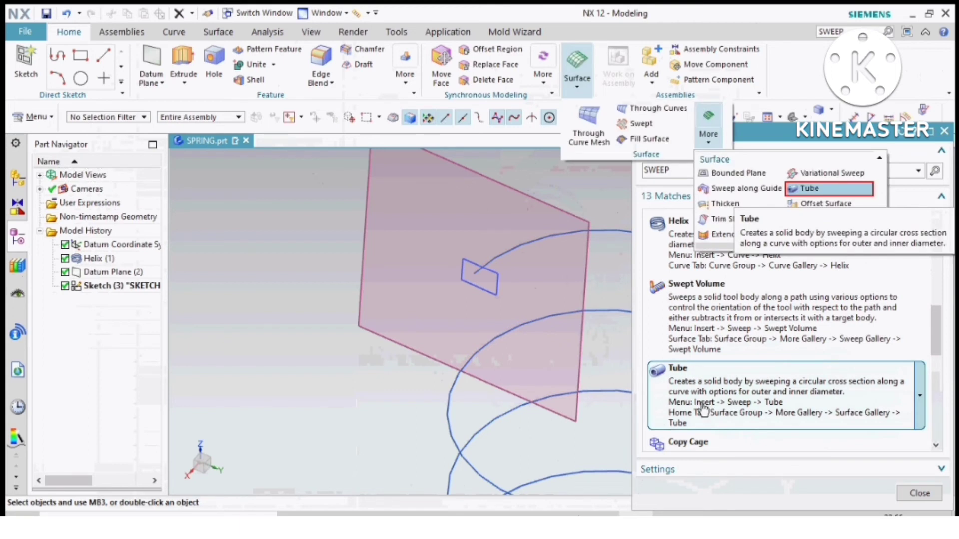
{"action": "scroll", "coordinate": [704, 400], "scroll_direction": "down", "scroll_amount": 3}
{"action": "scroll", "coordinate": [704, 389], "scroll_direction": "up", "scroll_amount": 3}
{"action": "mouse_move", "coordinate": [708, 315]}
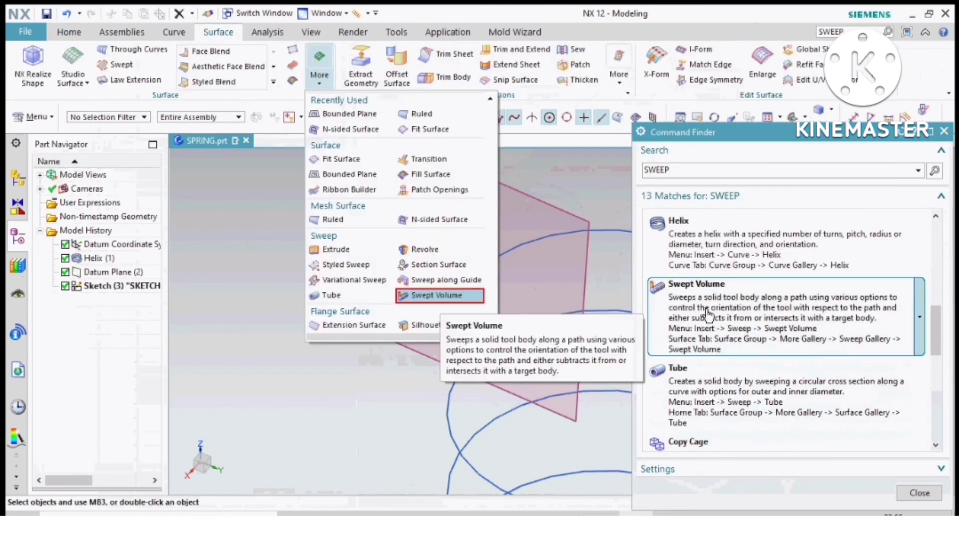
{"action": "left_click", "coordinate": [680, 304]}
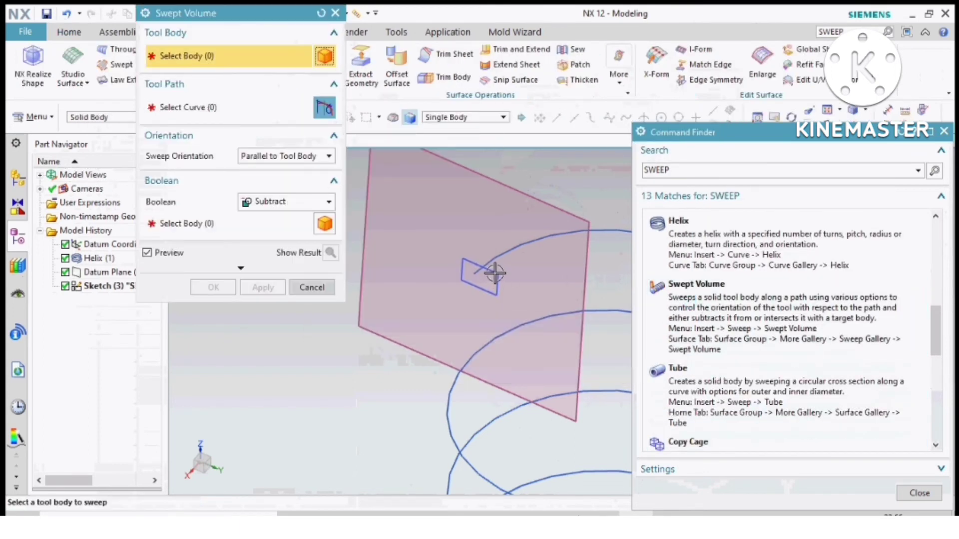
{"action": "left_click", "coordinate": [278, 156]}
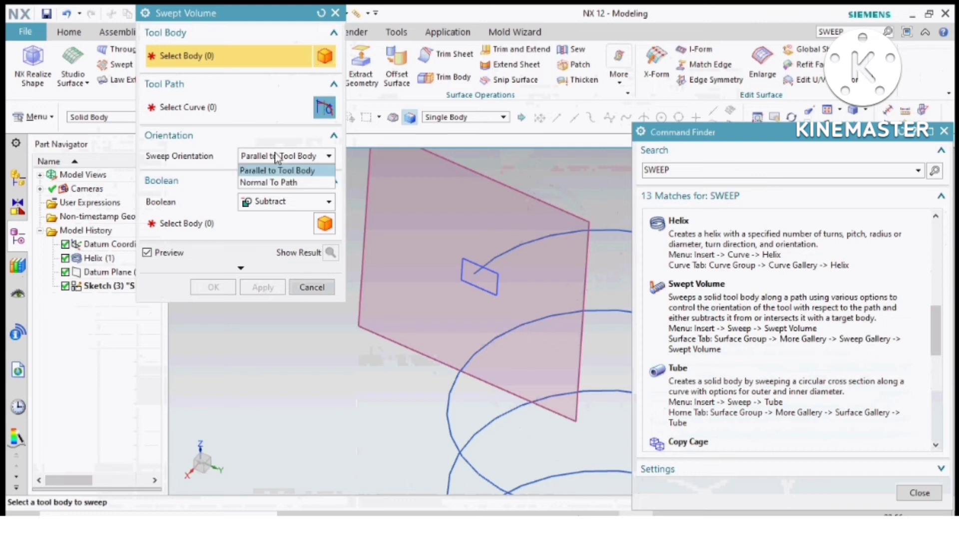
{"action": "left_click", "coordinate": [274, 181]}
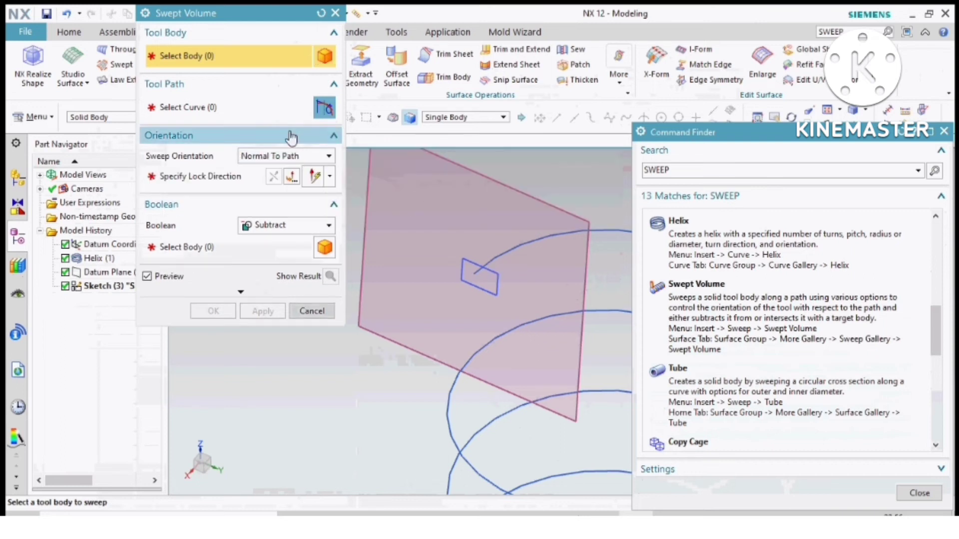
{"action": "left_click", "coordinate": [222, 111]}
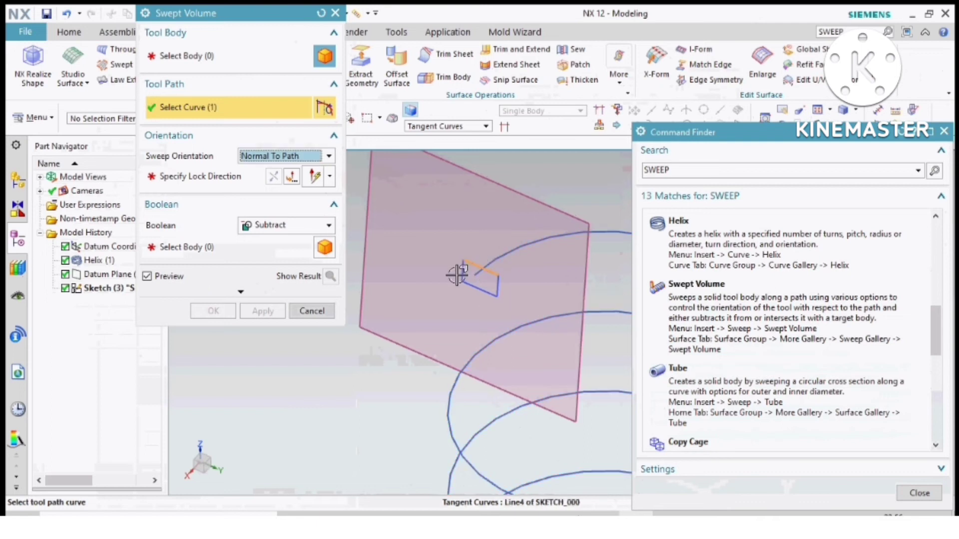
{"action": "left_click", "coordinate": [470, 278]}
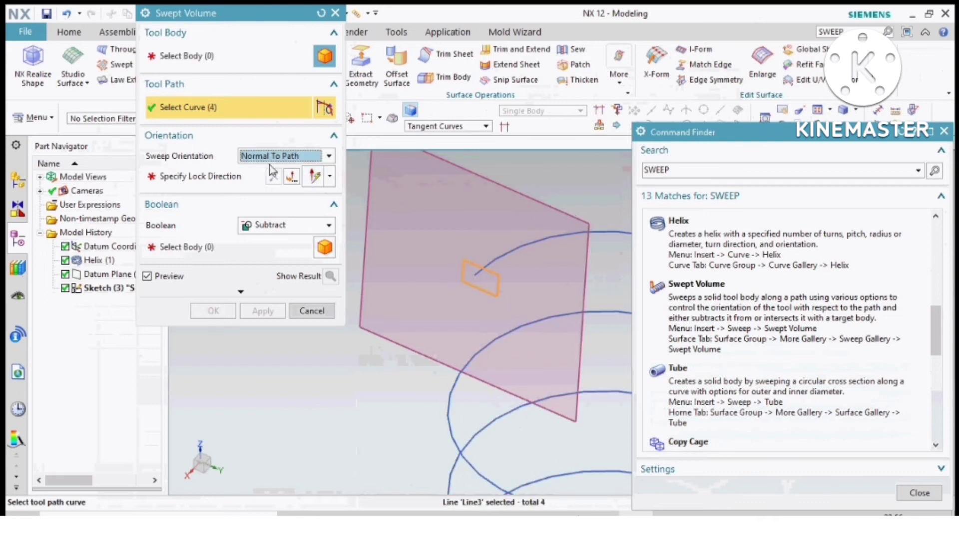
{"action": "left_click", "coordinate": [217, 176]}
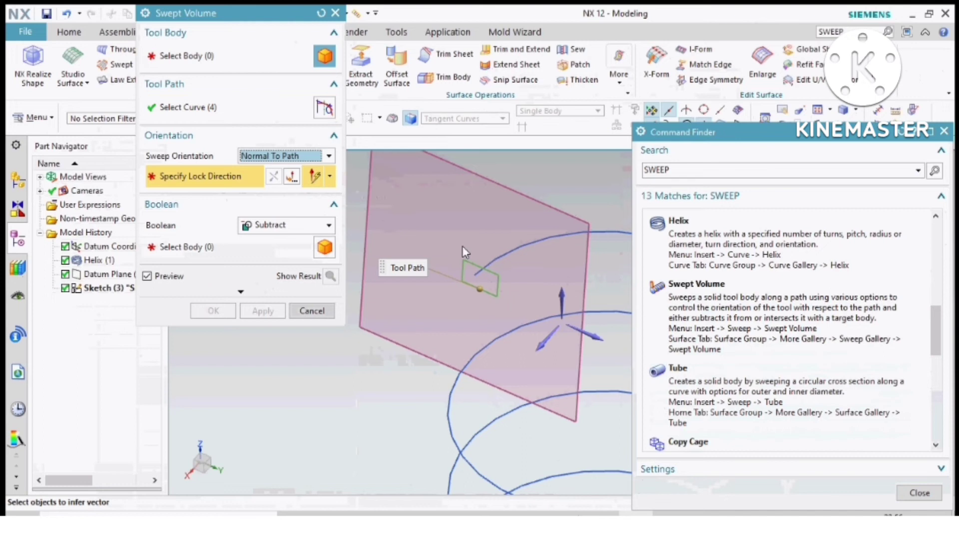
{"action": "left_click", "coordinate": [563, 303]}
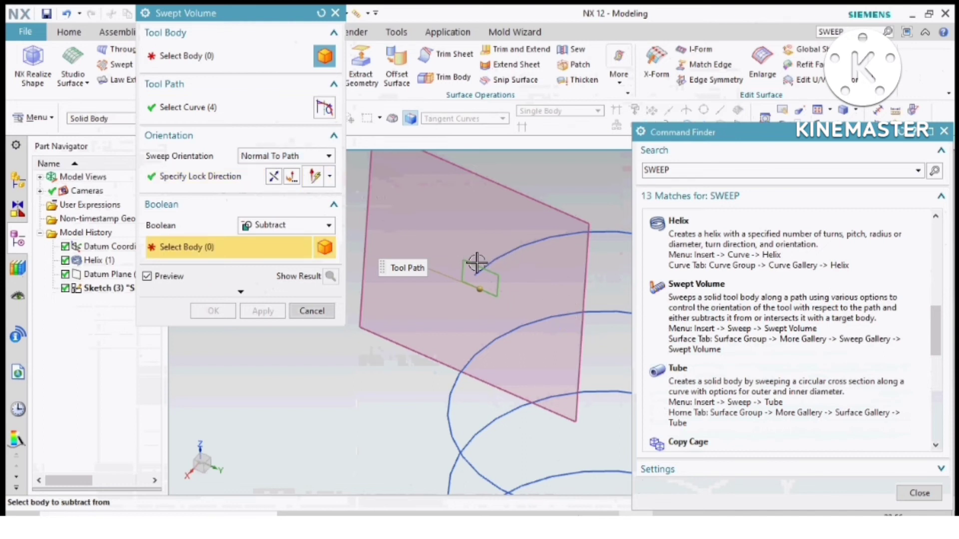
{"action": "left_click", "coordinate": [242, 62]}
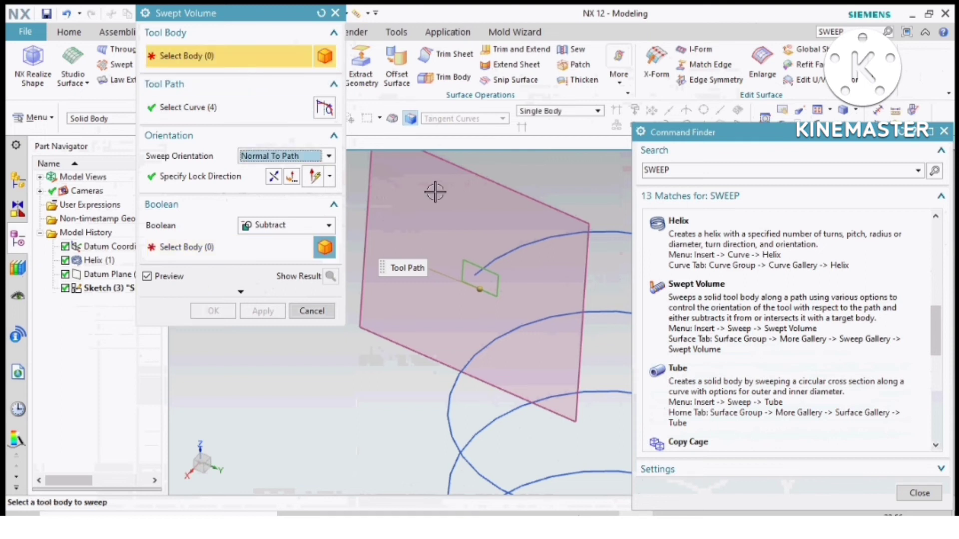
{"action": "left_click", "coordinate": [205, 107]}
{"action": "left_click", "coordinate": [544, 245]}
{"action": "left_click", "coordinate": [241, 64]}
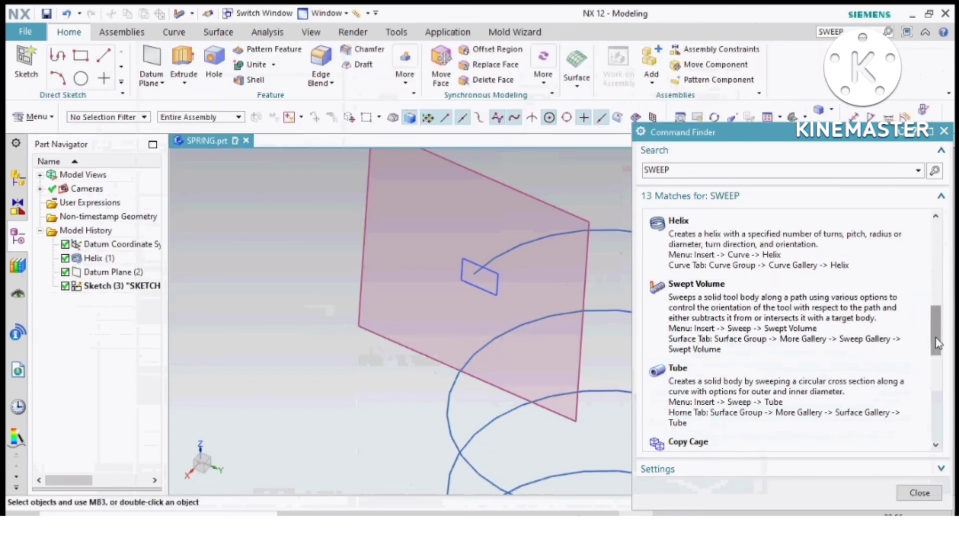
Sweep the rectangle profile along the helix using Sweep along Guide with zero offsets and Boolean None, and close the command search
{"action": "left_click_drag", "start_coordinate": [931, 332], "coordinate": [926, 283]}
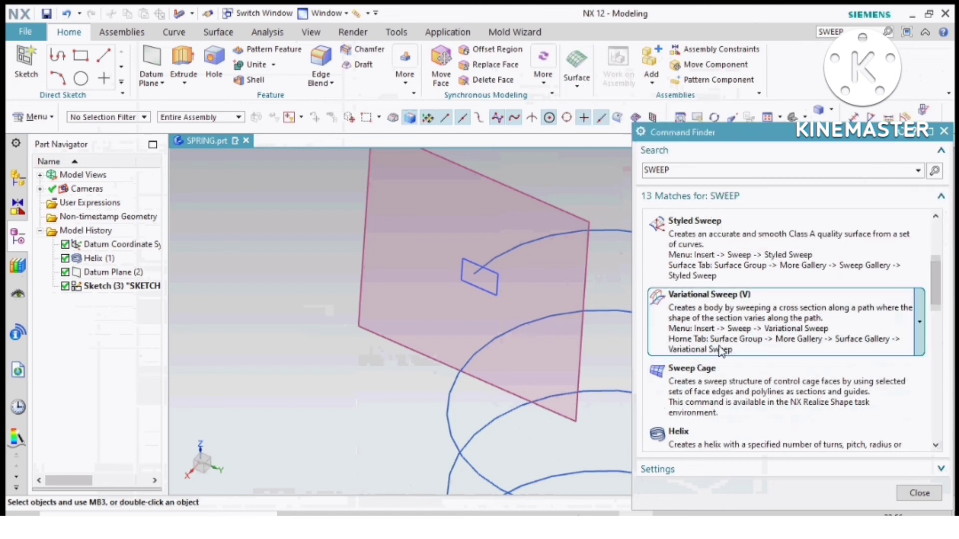
{"action": "mouse_move", "coordinate": [727, 295]}
{"action": "mouse_move", "coordinate": [731, 231]}
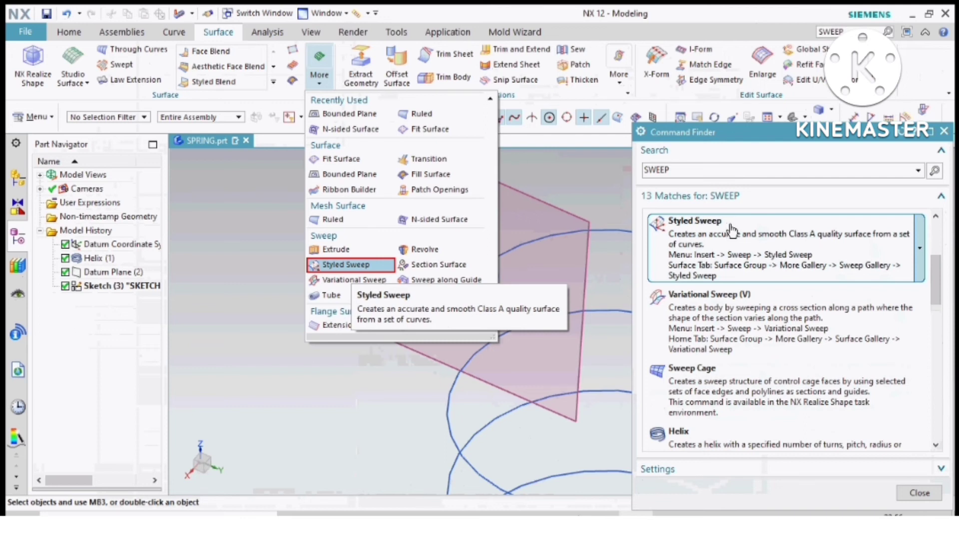
{"action": "left_click_drag", "start_coordinate": [942, 278], "coordinate": [937, 244]}
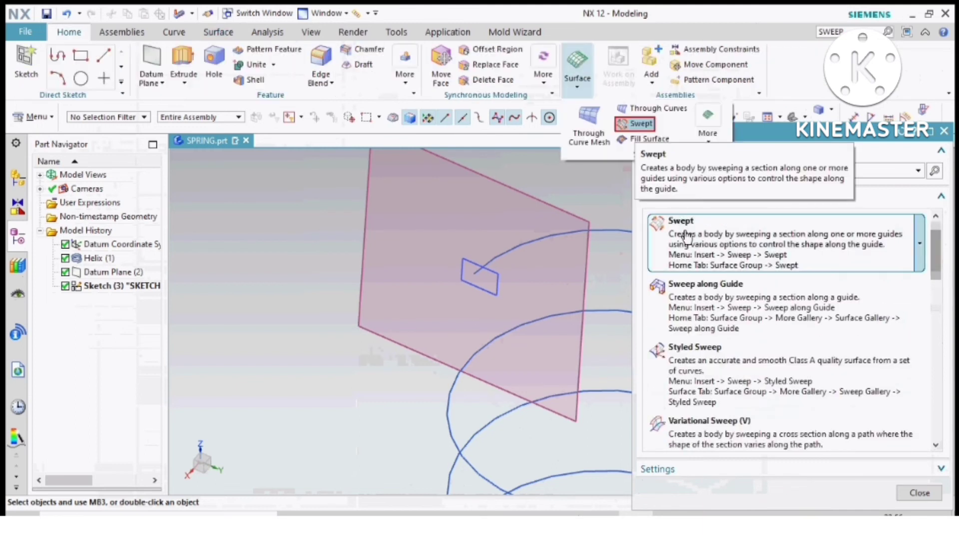
{"action": "left_click", "coordinate": [685, 285]}
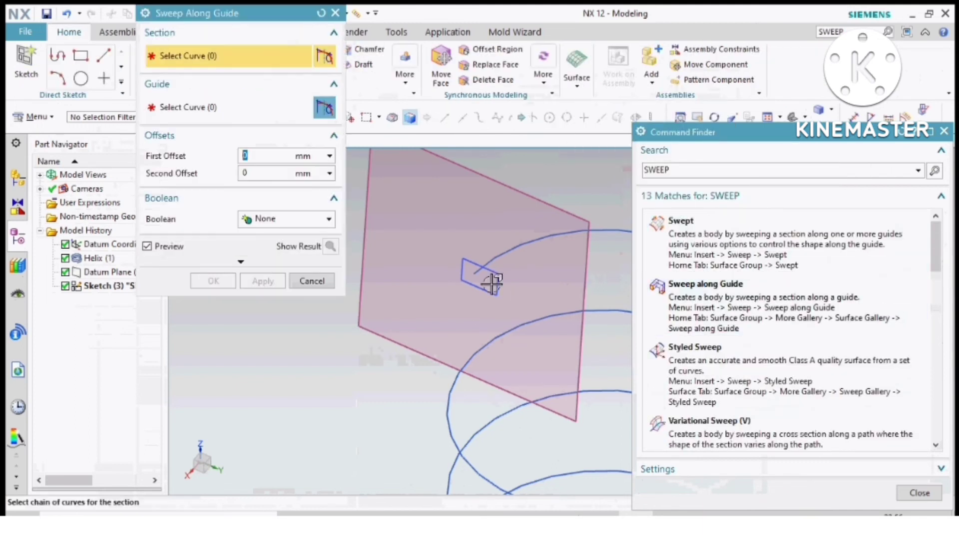
{"action": "left_click", "coordinate": [495, 272]}
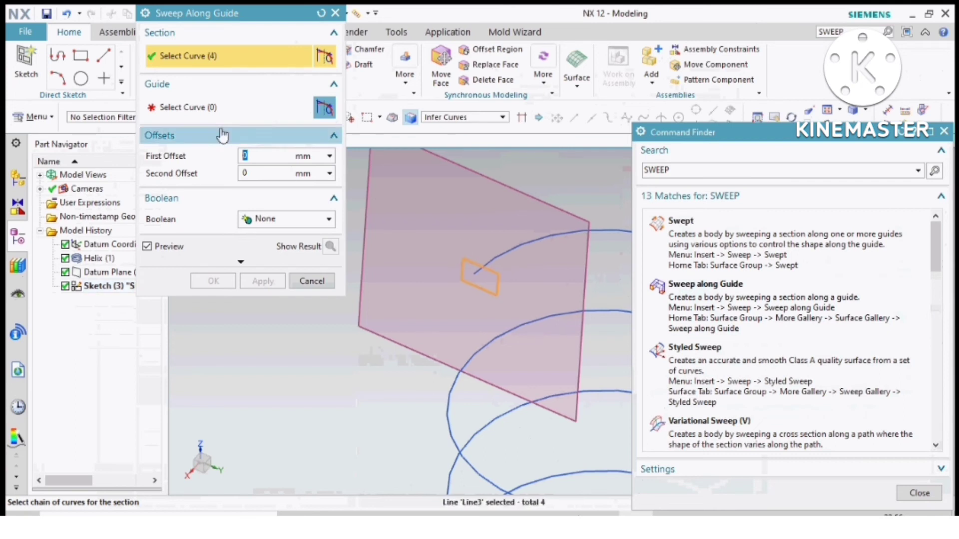
{"action": "left_click", "coordinate": [211, 107]}
{"action": "left_click", "coordinate": [516, 247]}
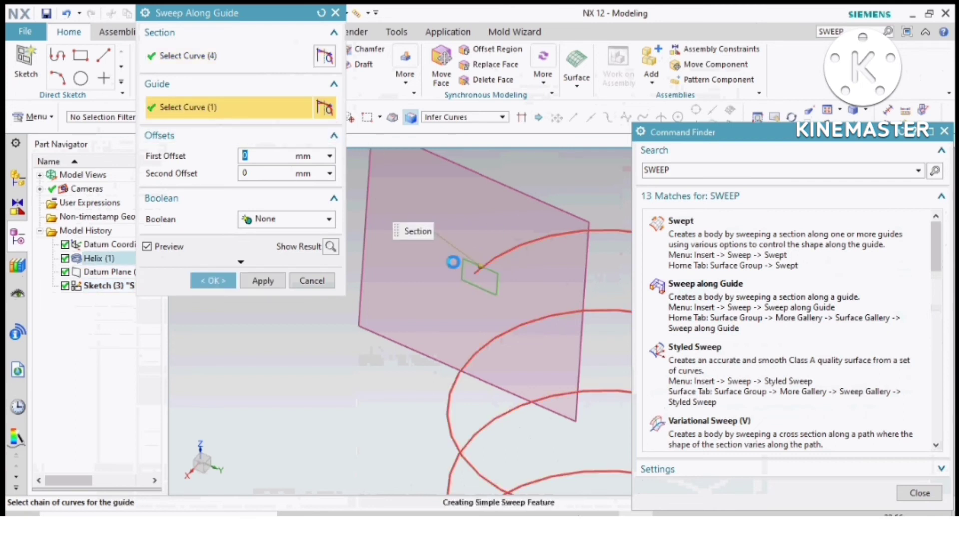
{"action": "scroll", "coordinate": [453, 265], "scroll_direction": "down", "scroll_amount": 5}
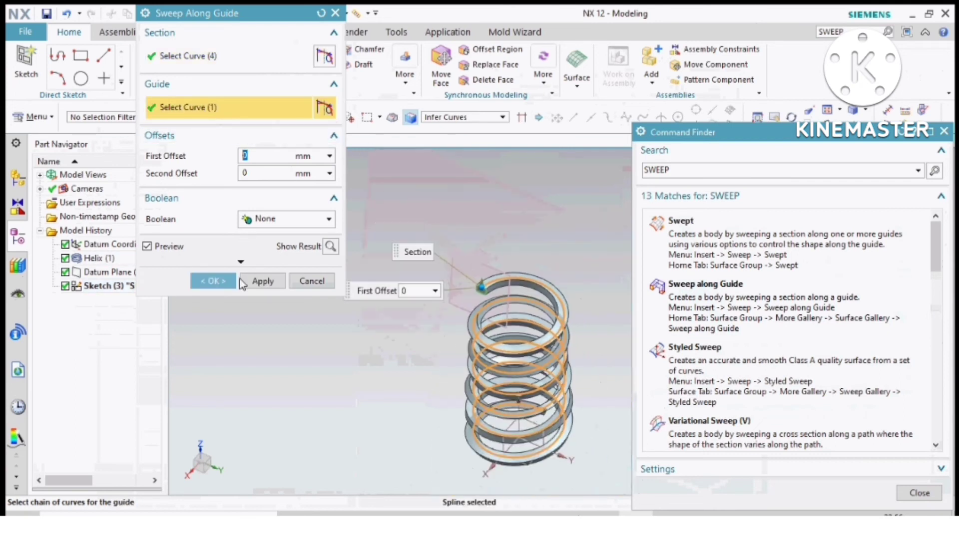
{"action": "left_click", "coordinate": [213, 281]}
{"action": "middle_click_drag", "start_coordinate": [582, 373], "coordinate": [625, 351]}
{"action": "scroll", "coordinate": [560, 280], "scroll_direction": "up", "scroll_amount": 5}
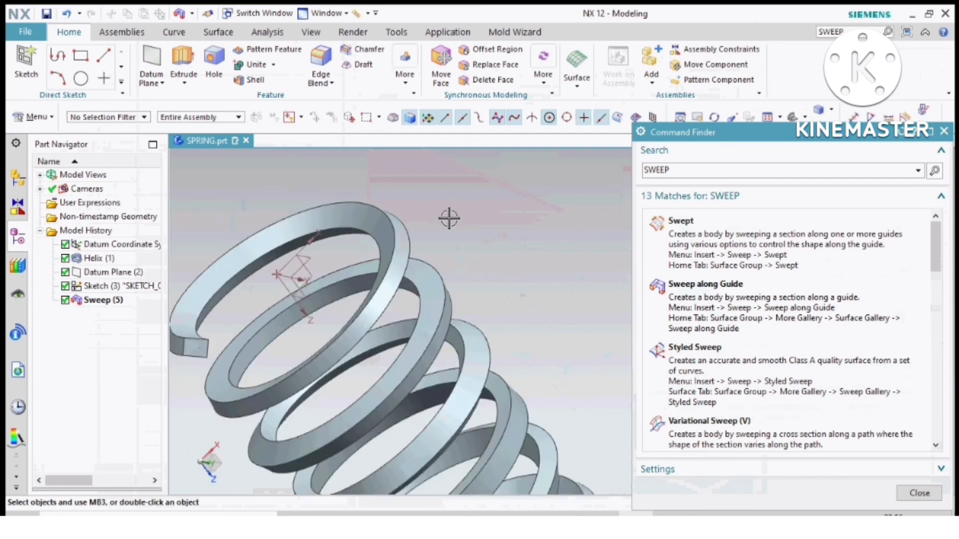
{"action": "scroll", "coordinate": [448, 218], "scroll_direction": "down", "scroll_amount": 4}
{"action": "middle_click_drag", "start_coordinate": [473, 246], "coordinate": [518, 391]}
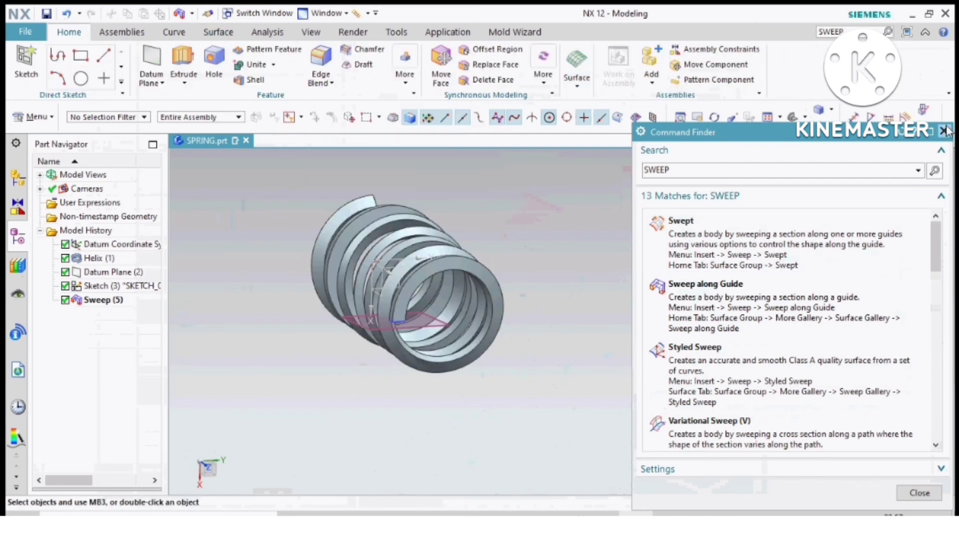
{"action": "left_click", "coordinate": [943, 130]}
Reopen the rectangle profile sketch, enlarge it freehand by moving its lower outer corner outward, and finish the sketch to update the spring
{"action": "middle_click_drag", "start_coordinate": [380, 239], "coordinate": [587, 410]}
{"action": "scroll", "coordinate": [490, 170], "scroll_direction": "up", "scroll_amount": 2}
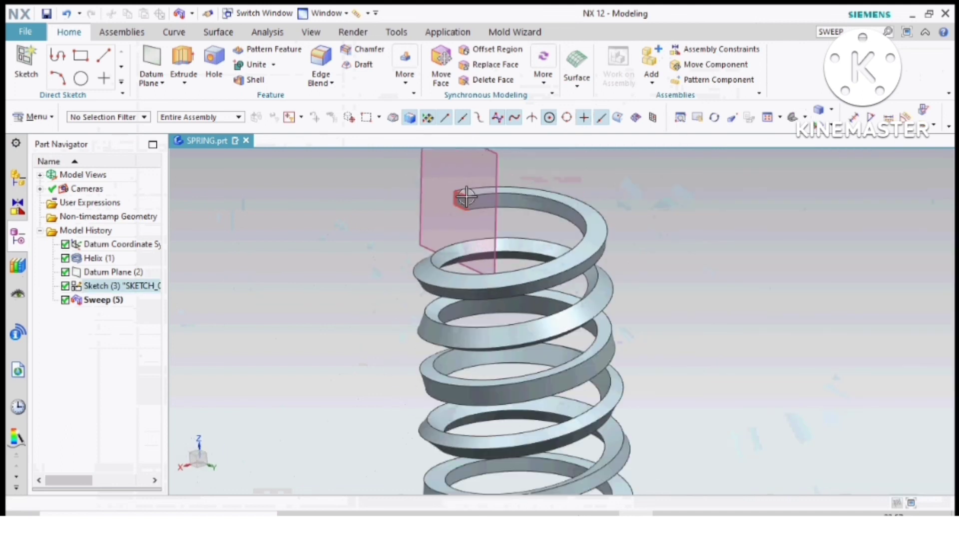
{"action": "double_click", "coordinate": [465, 196]}
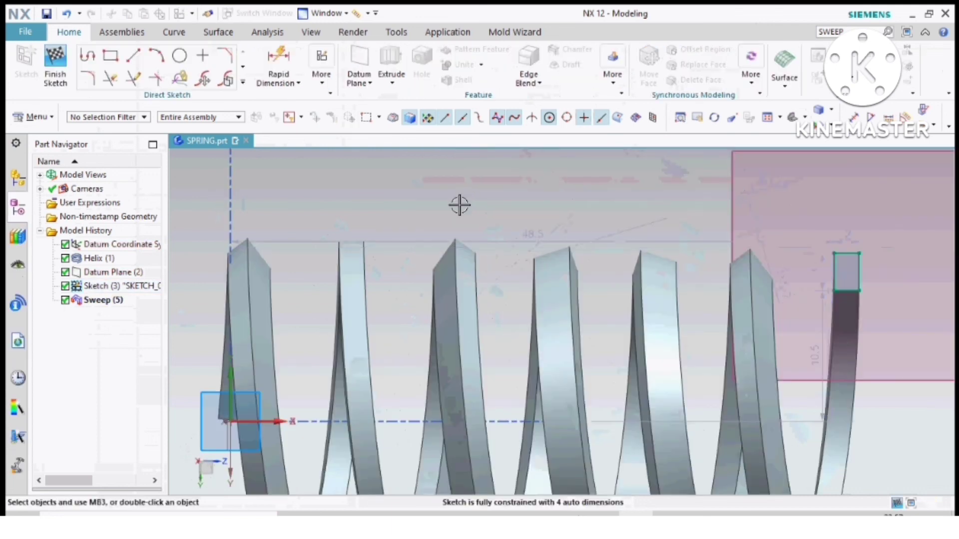
{"action": "scroll", "coordinate": [460, 205], "scroll_direction": "down", "scroll_amount": 3}
{"action": "scroll", "coordinate": [620, 265], "scroll_direction": "up", "scroll_amount": 2}
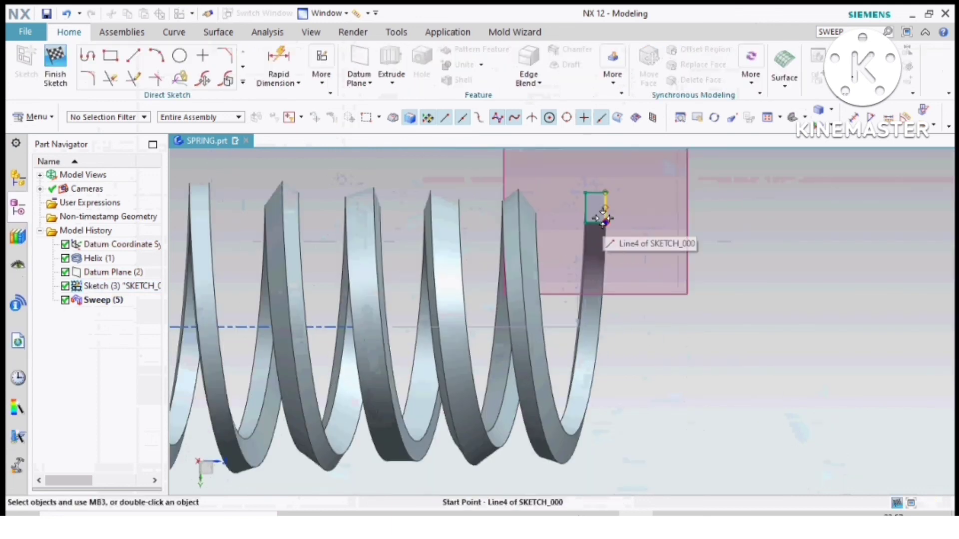
{"action": "mouse_move", "coordinate": [604, 218]}
{"action": "left_mouse_down"}
{"action": "mouse_move", "coordinate": [629, 234]}
{"action": "mouse_move", "coordinate": [620, 233]}
{"action": "left_mouse_up"}
{"action": "left_click", "coordinate": [55, 65]}
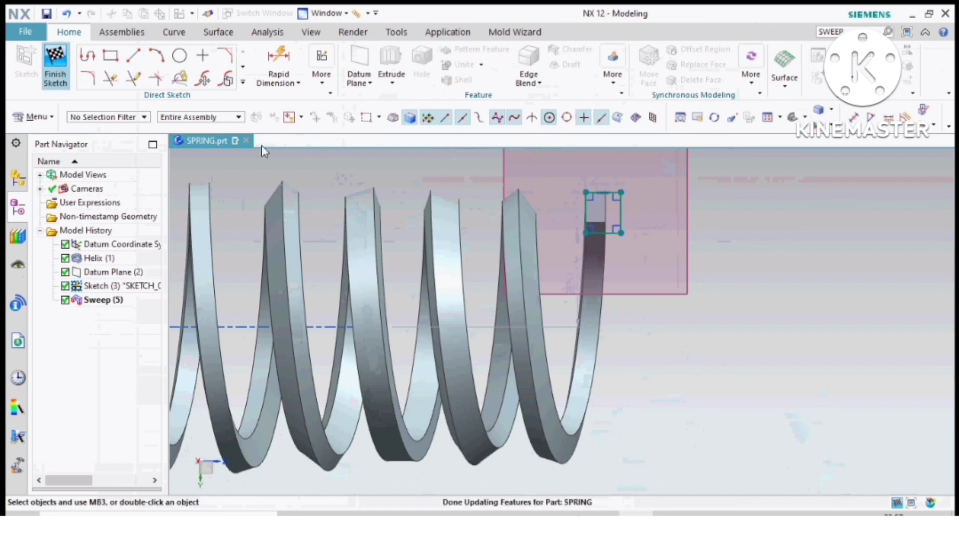
{"action": "mouse_move", "coordinate": [264, 151]}
{"action": "middle_mouse_down"}
{"action": "mouse_move", "coordinate": [611, 256]}
{"action": "mouse_move", "coordinate": [697, 254]}
{"action": "middle_mouse_up"}
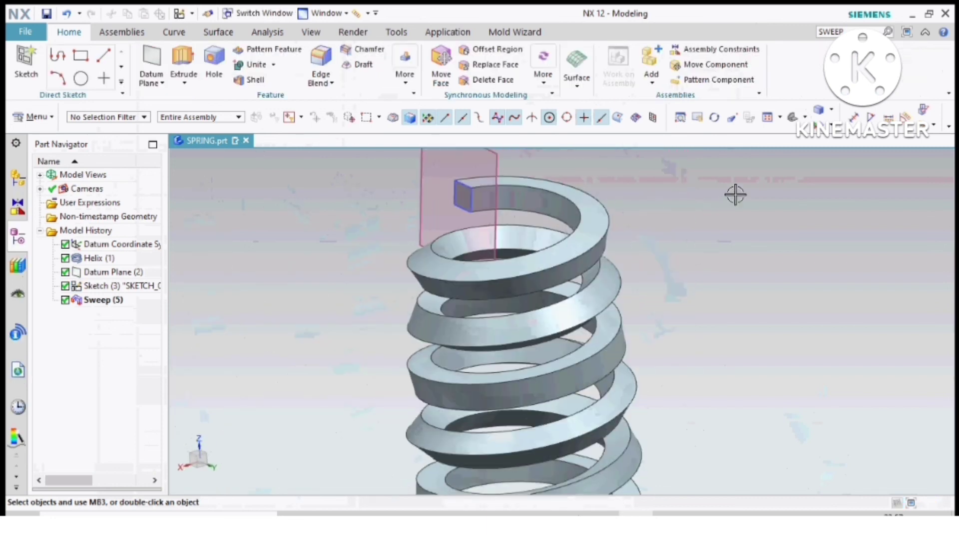
{"action": "scroll", "coordinate": [735, 194], "scroll_direction": "down", "scroll_amount": 3}
{"action": "middle_click_drag", "start_coordinate": [735, 194], "coordinate": [618, 443]}
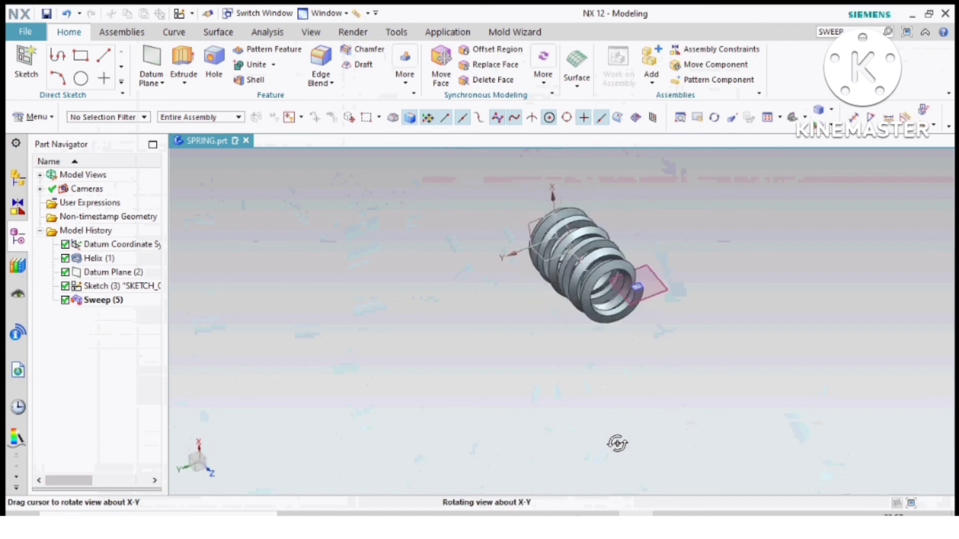
{"action": "scroll", "coordinate": [614, 224], "scroll_direction": "up", "scroll_amount": 5}
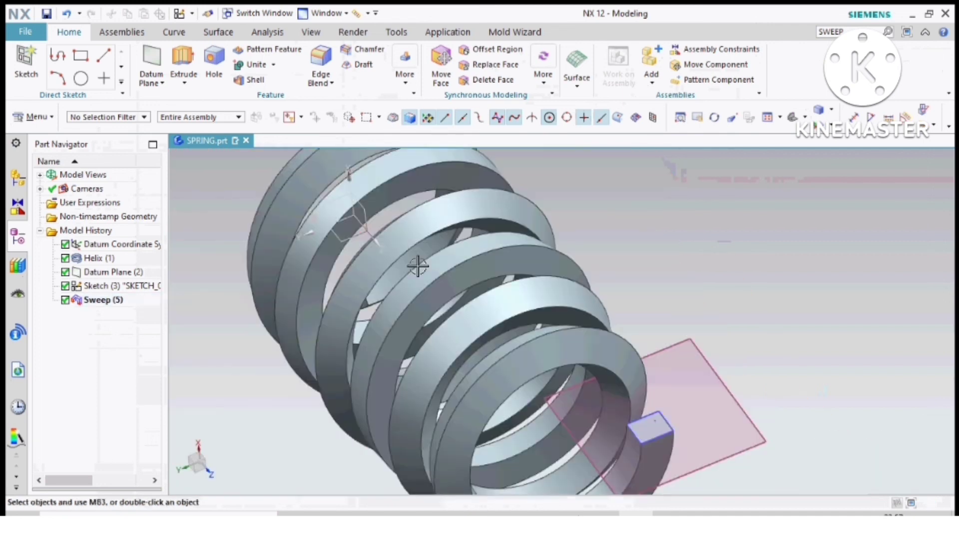
{"action": "scroll", "coordinate": [417, 266], "scroll_direction": "down", "scroll_amount": 4}
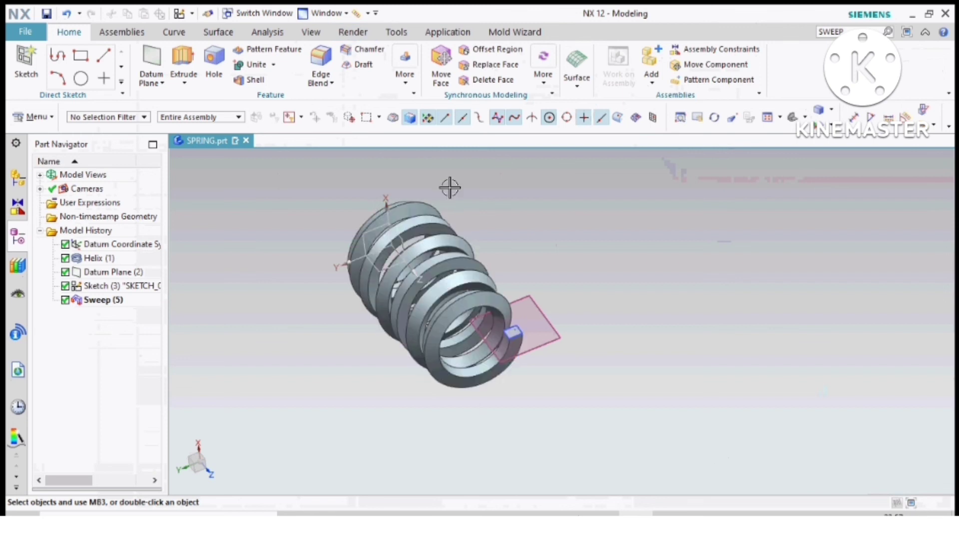
{"action": "left_click", "coordinate": [315, 33]}
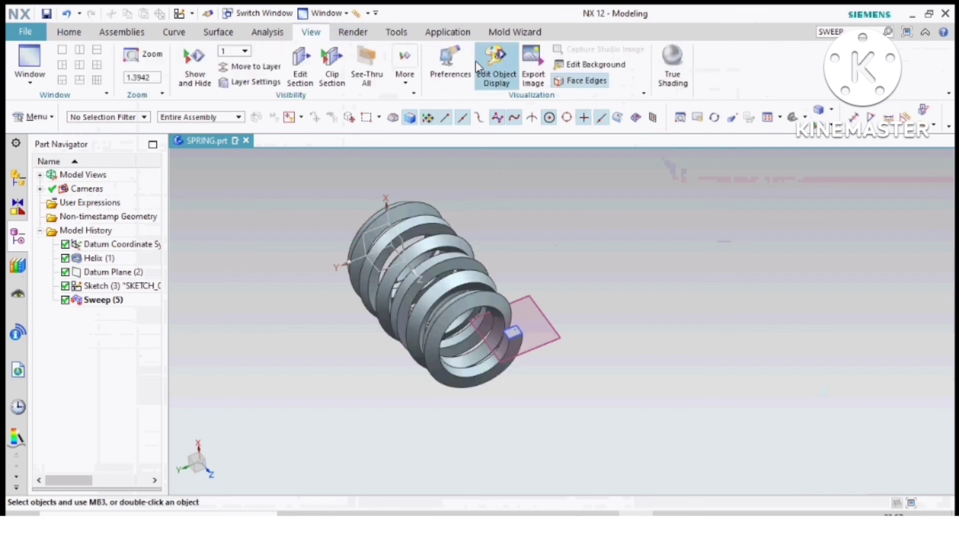
{"action": "left_click", "coordinate": [396, 32]}
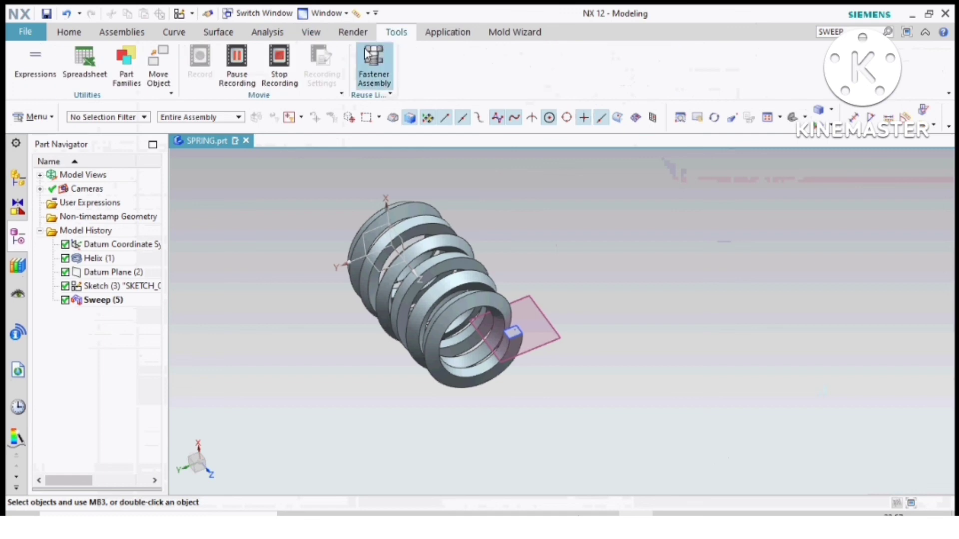